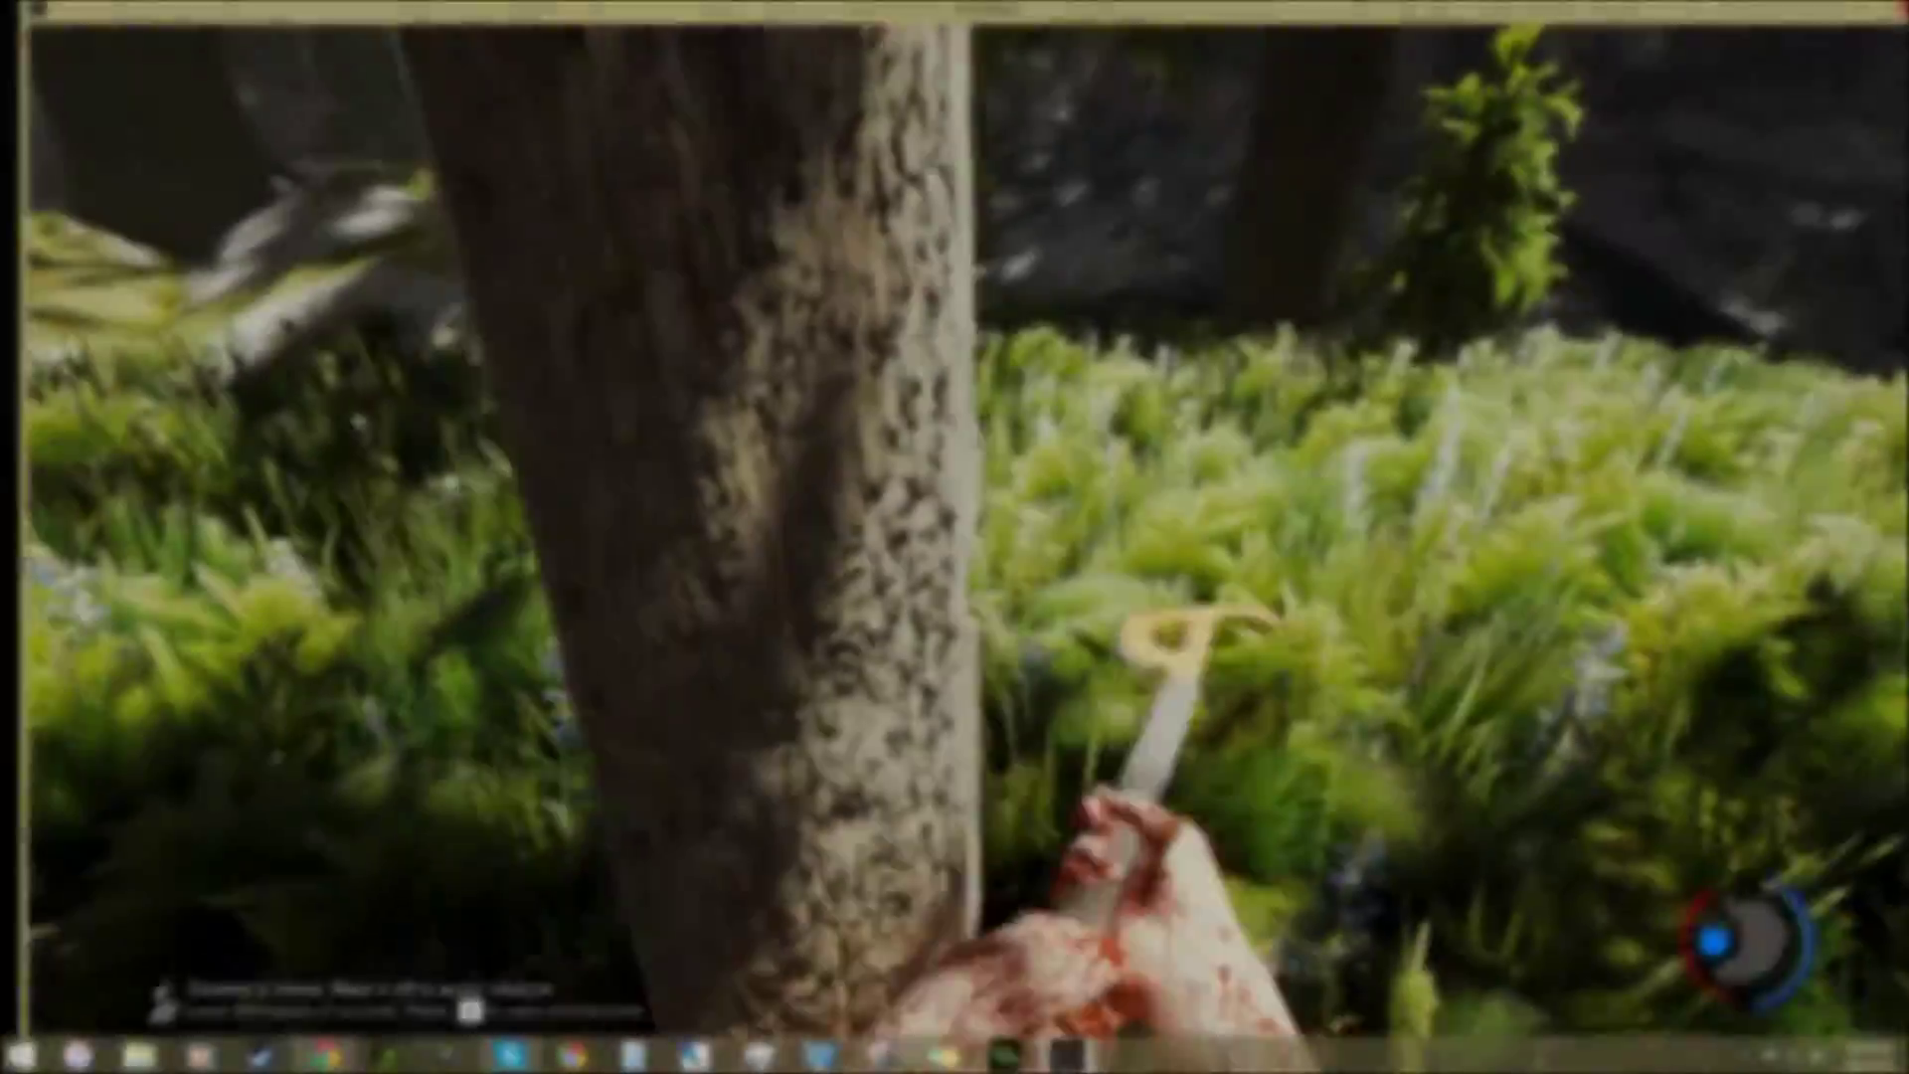
Chop the tree trunk repeatedly to collect Tree Sap
click(954, 536)
click(954, 537)
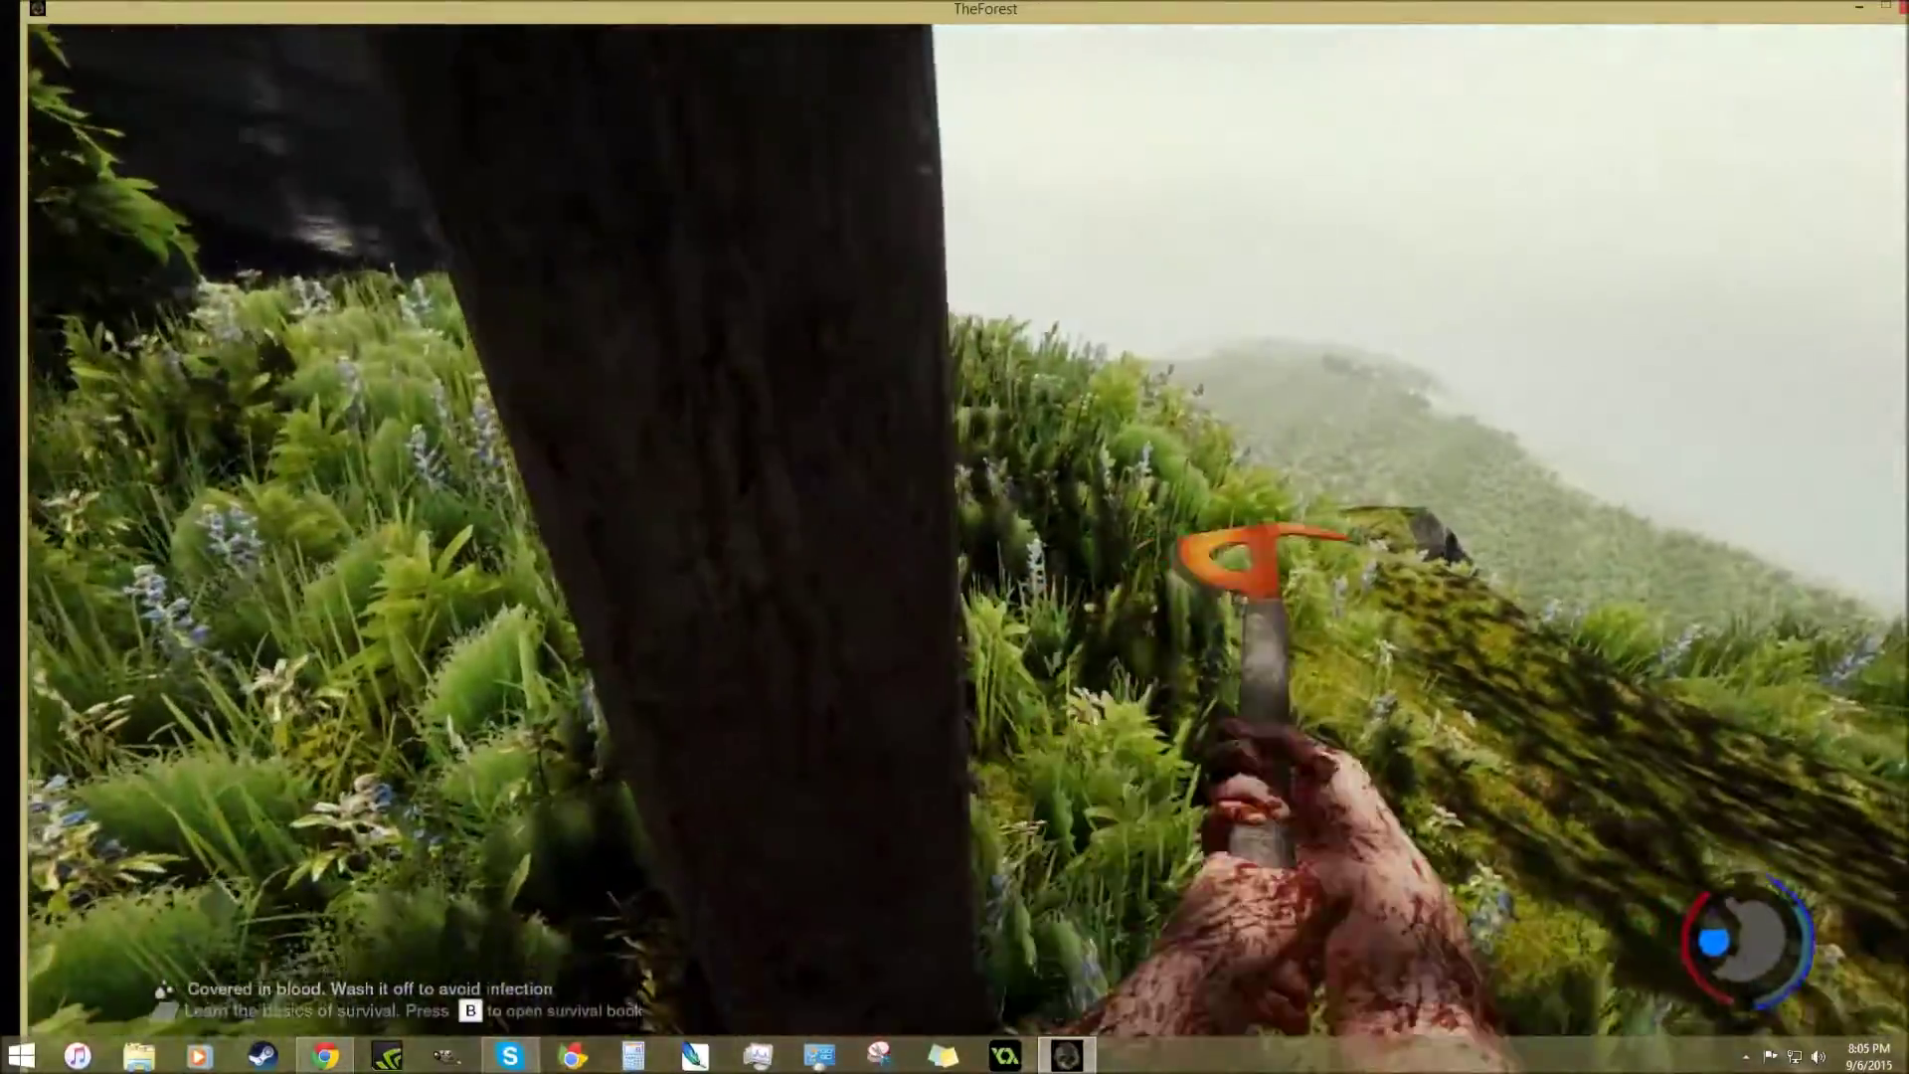
click(956, 538)
click(956, 537)
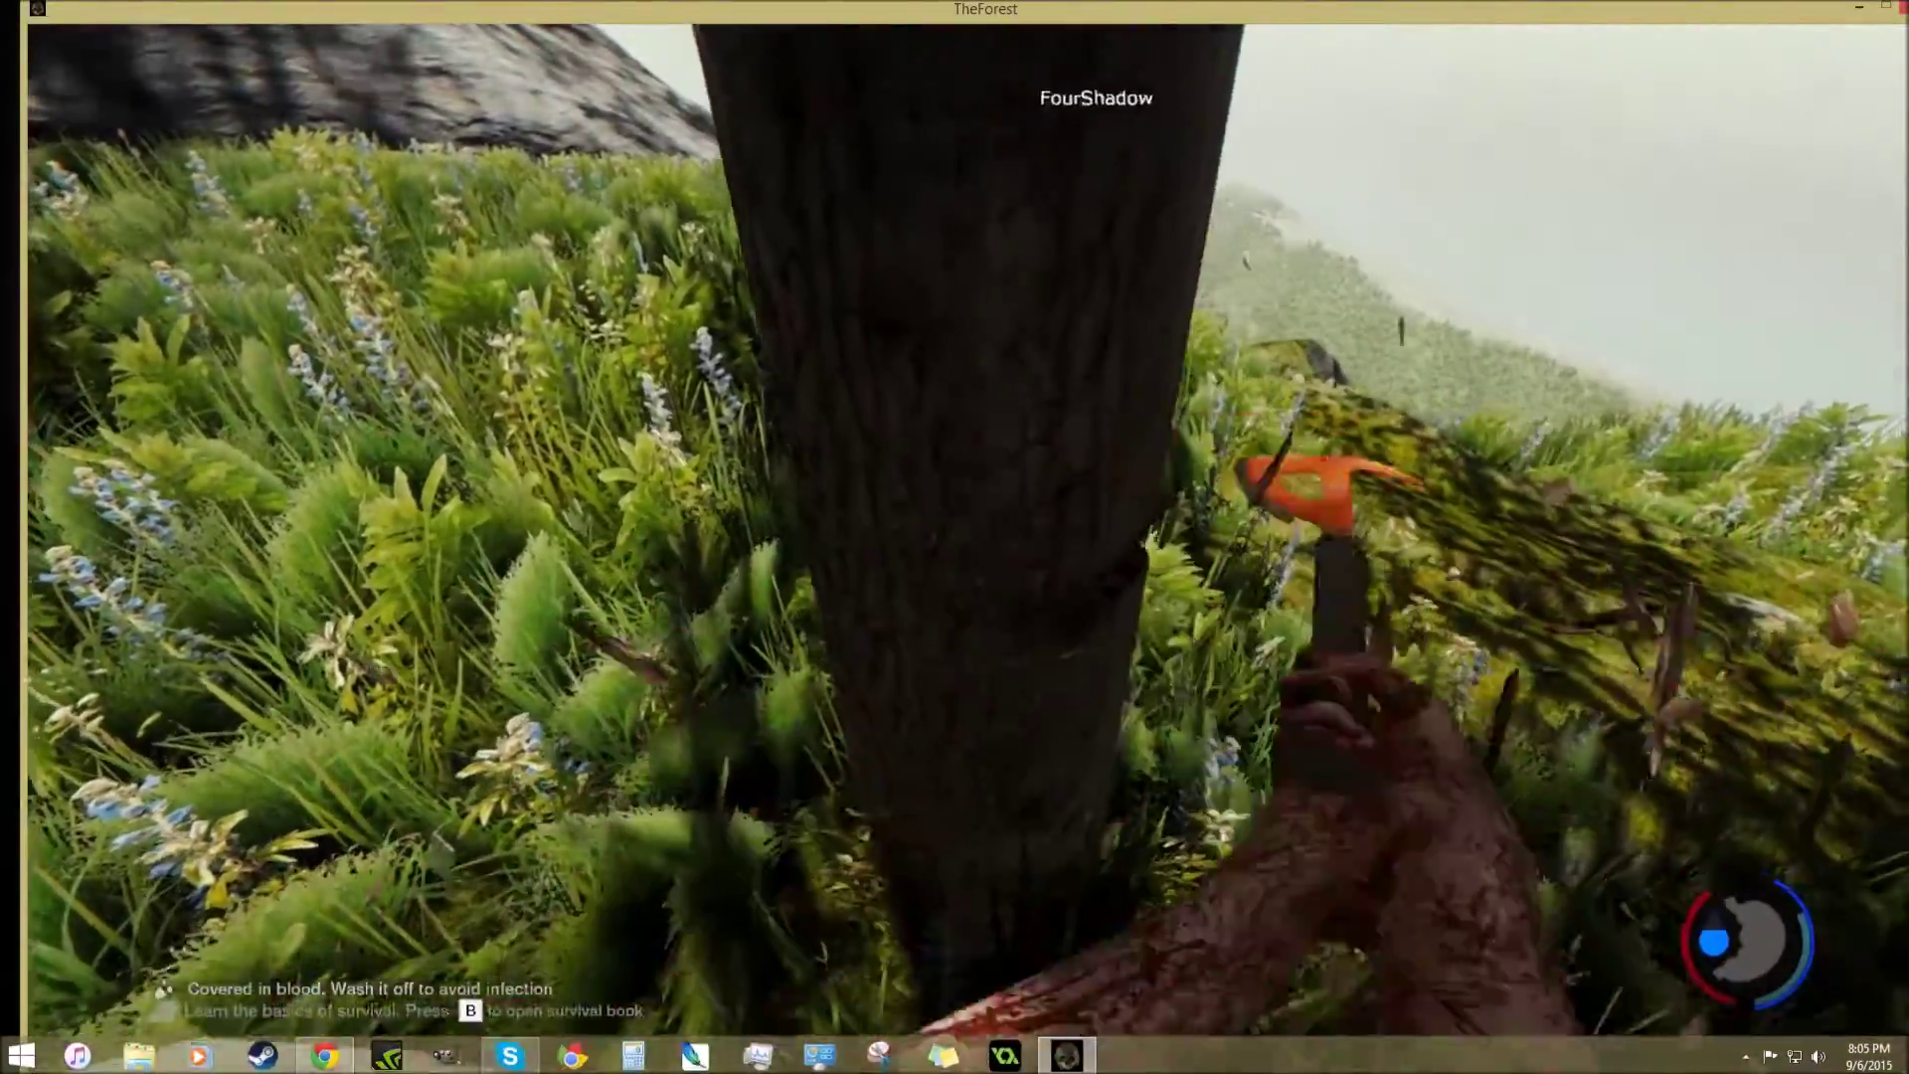
click(956, 537)
click(954, 538)
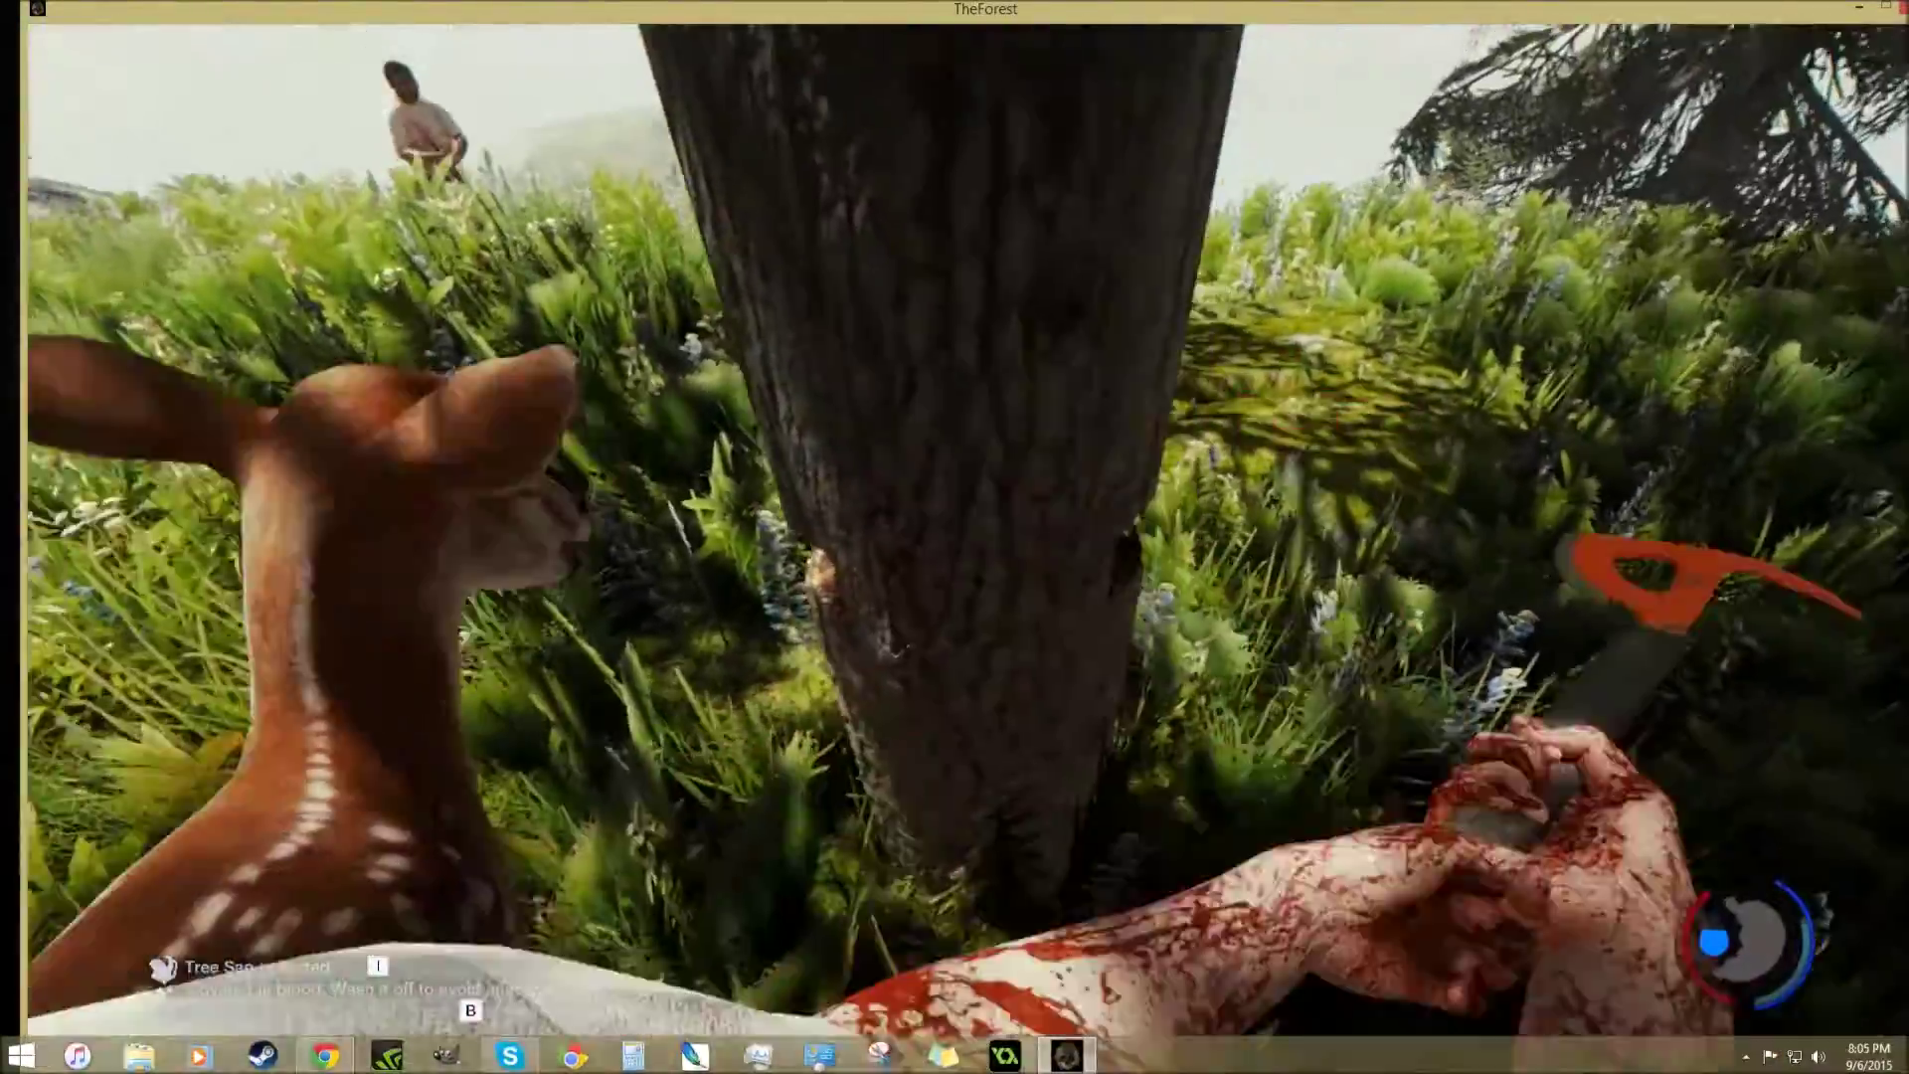
Kill and skin the nearby deer for Deer Skin, then gather more Tree Sap
click(955, 537)
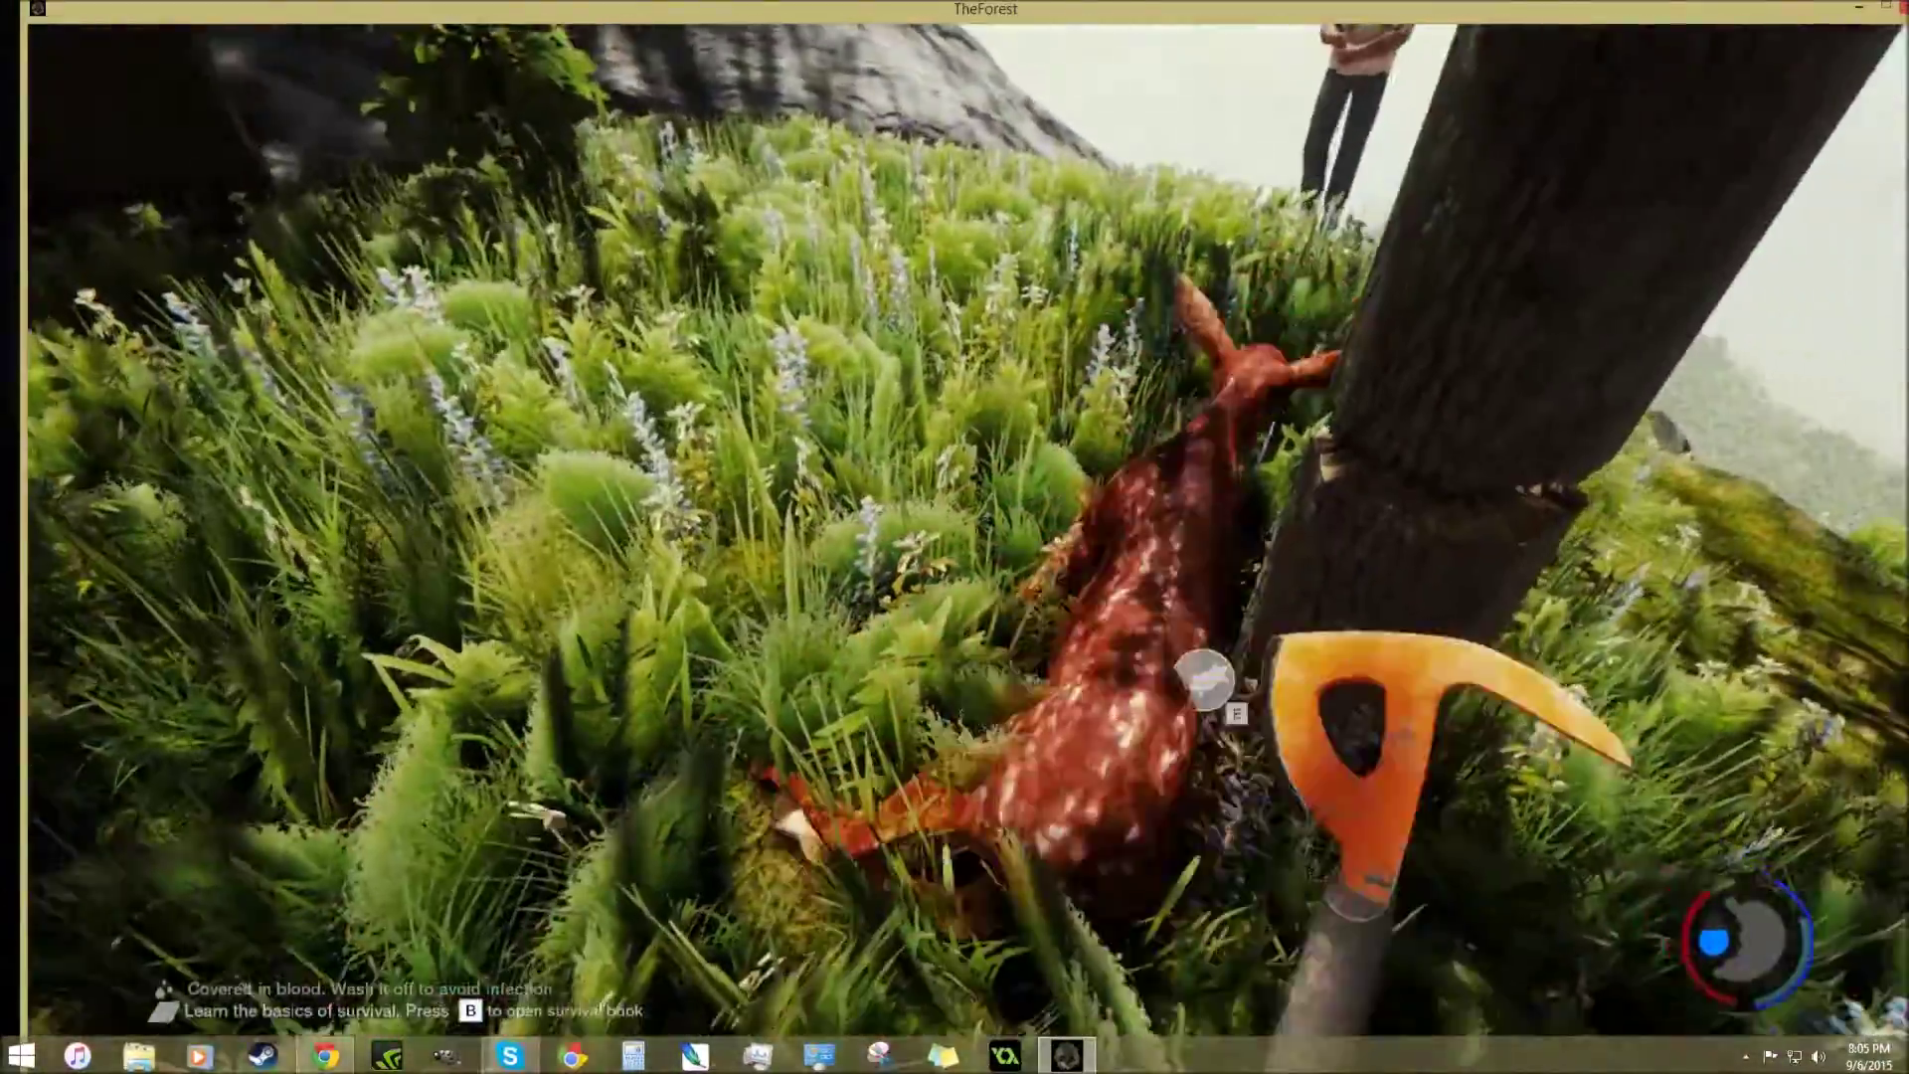
click(955, 537)
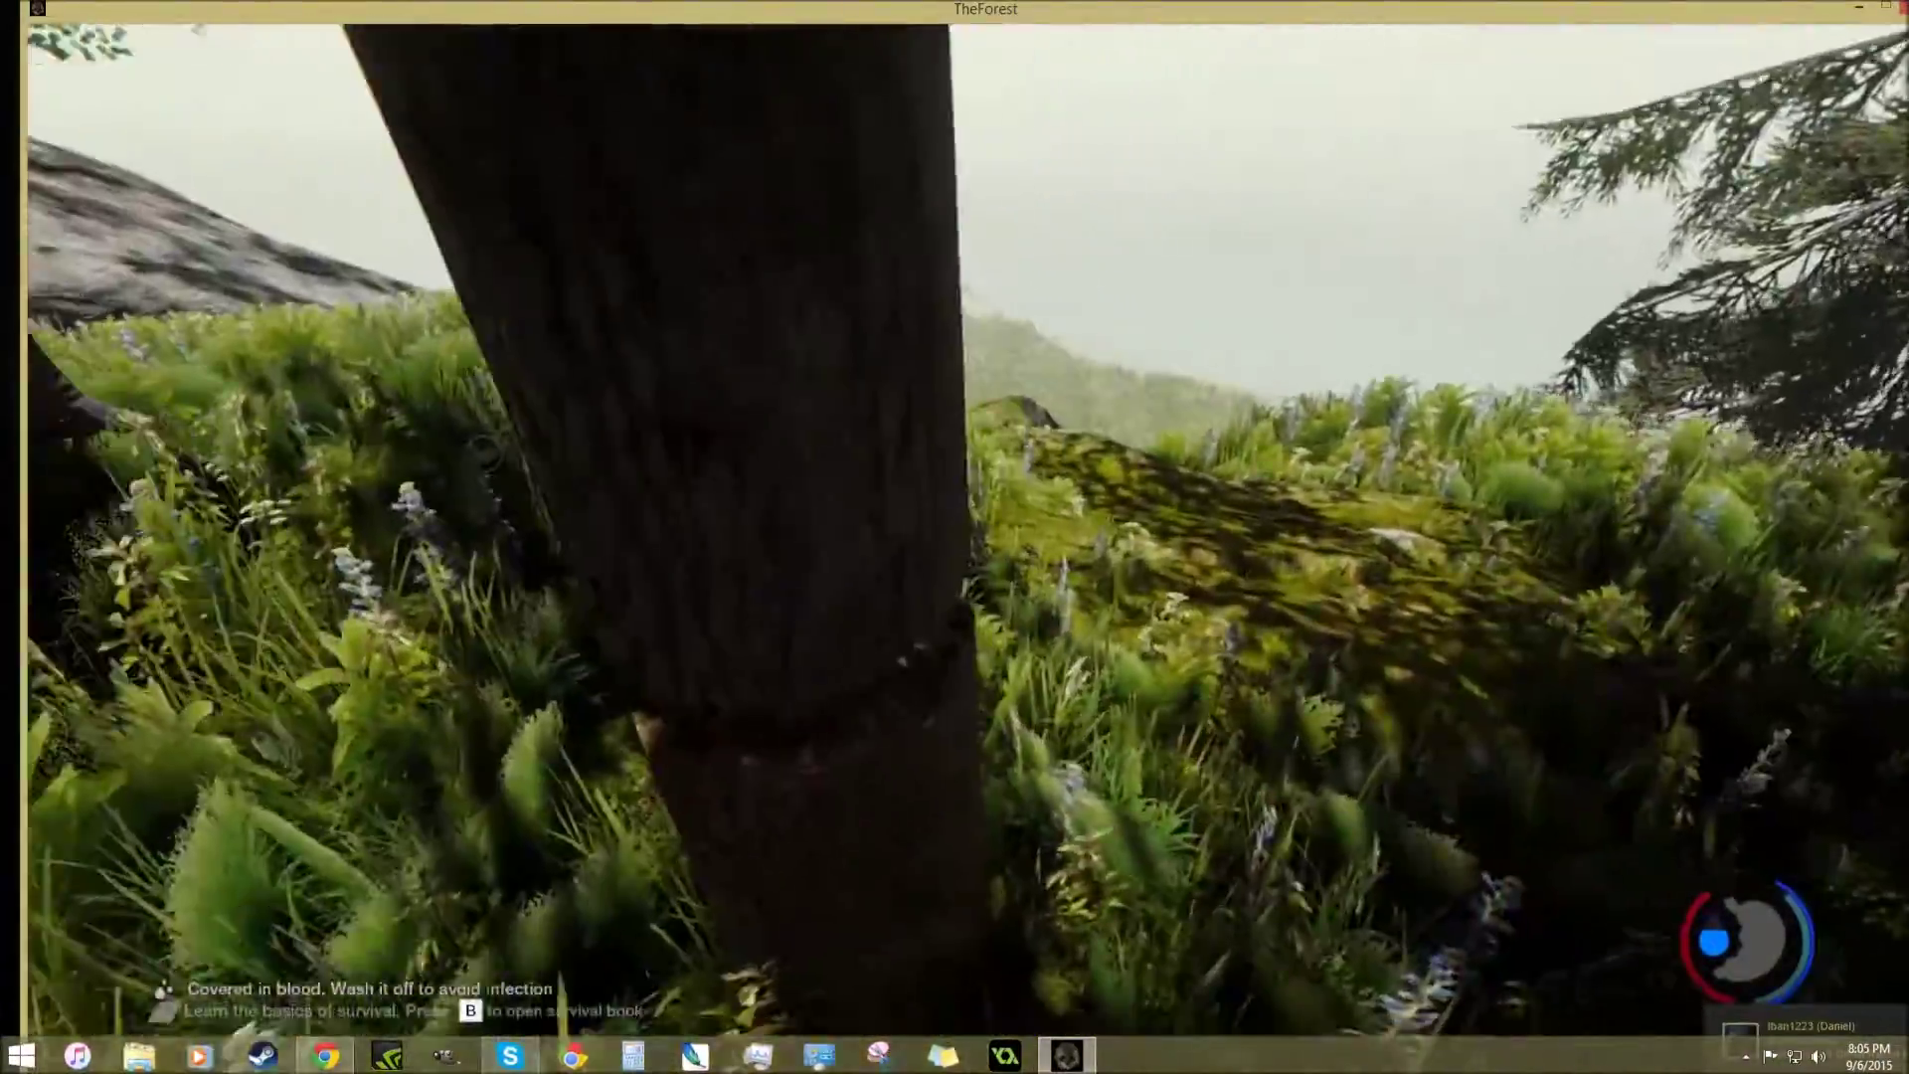
click(954, 537)
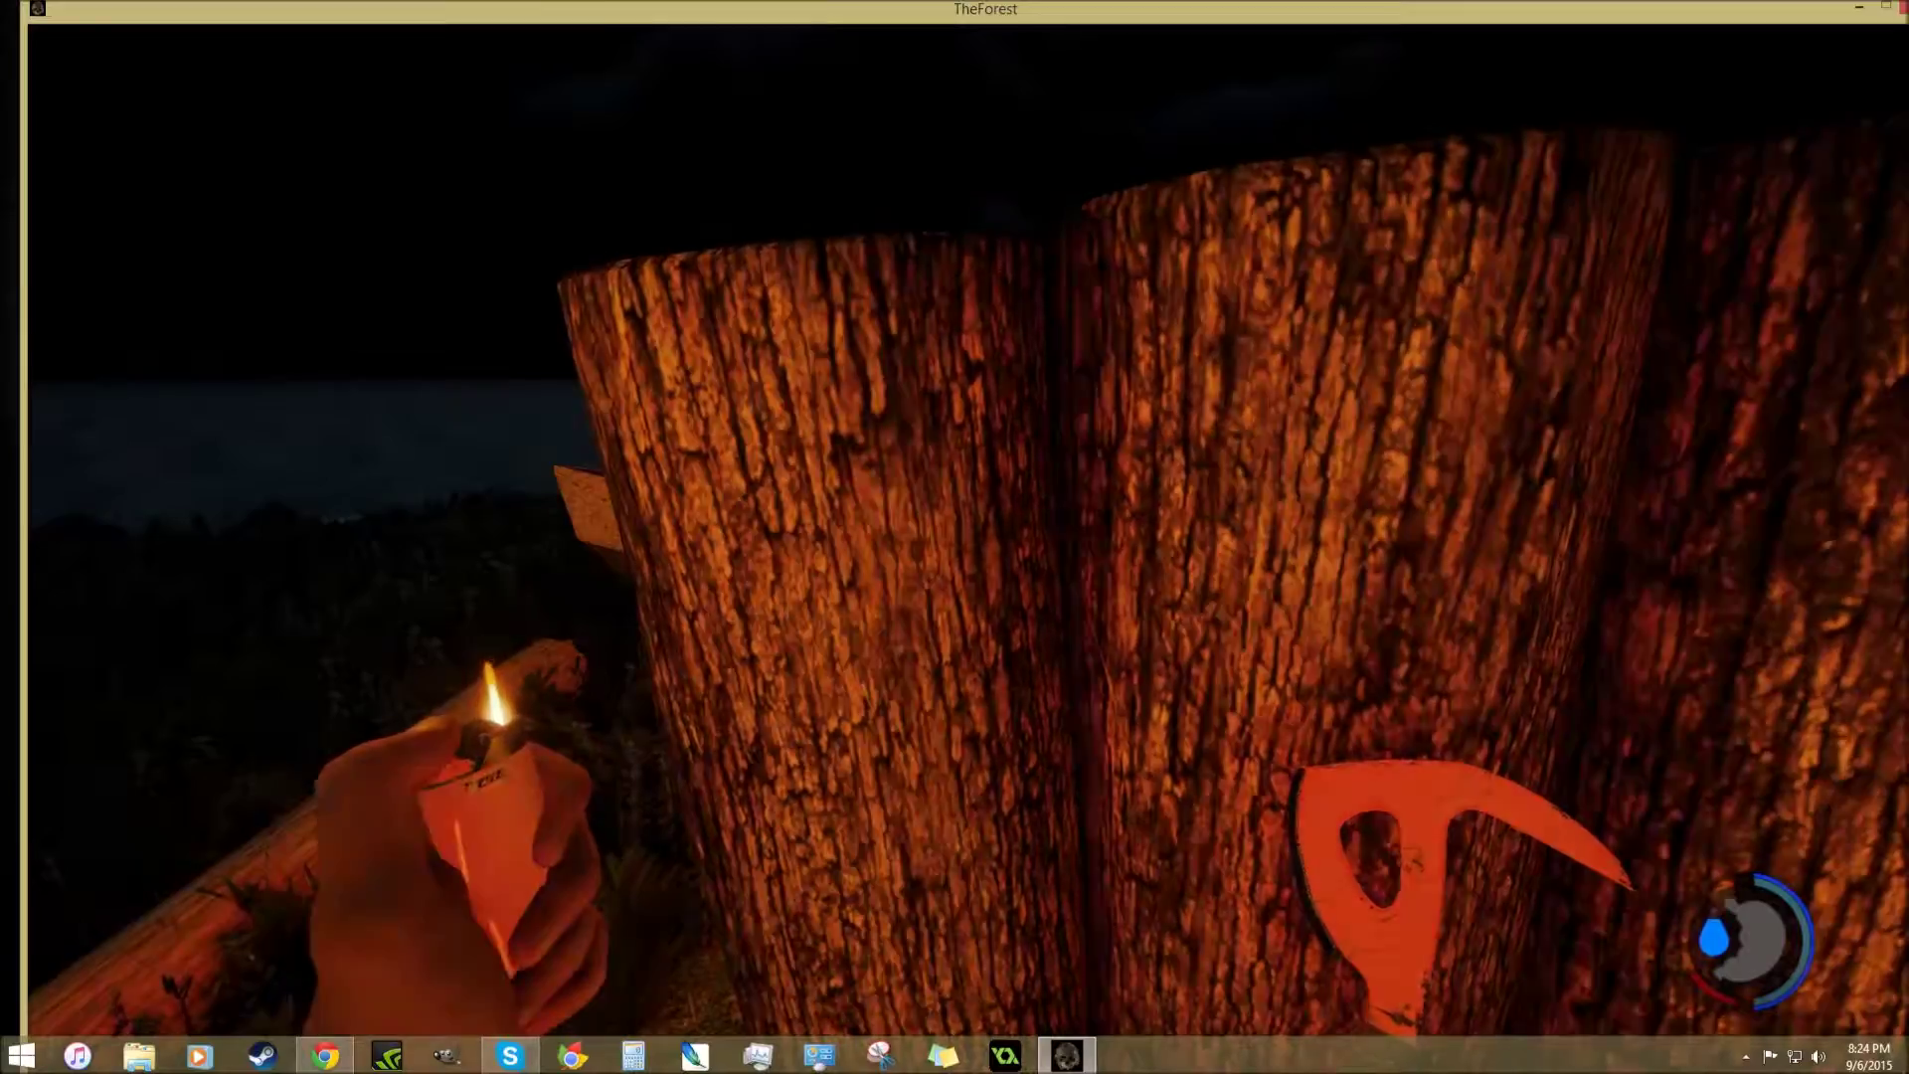
Slip through the log walls into the shelter, then drop a log beside the other player
key(w)
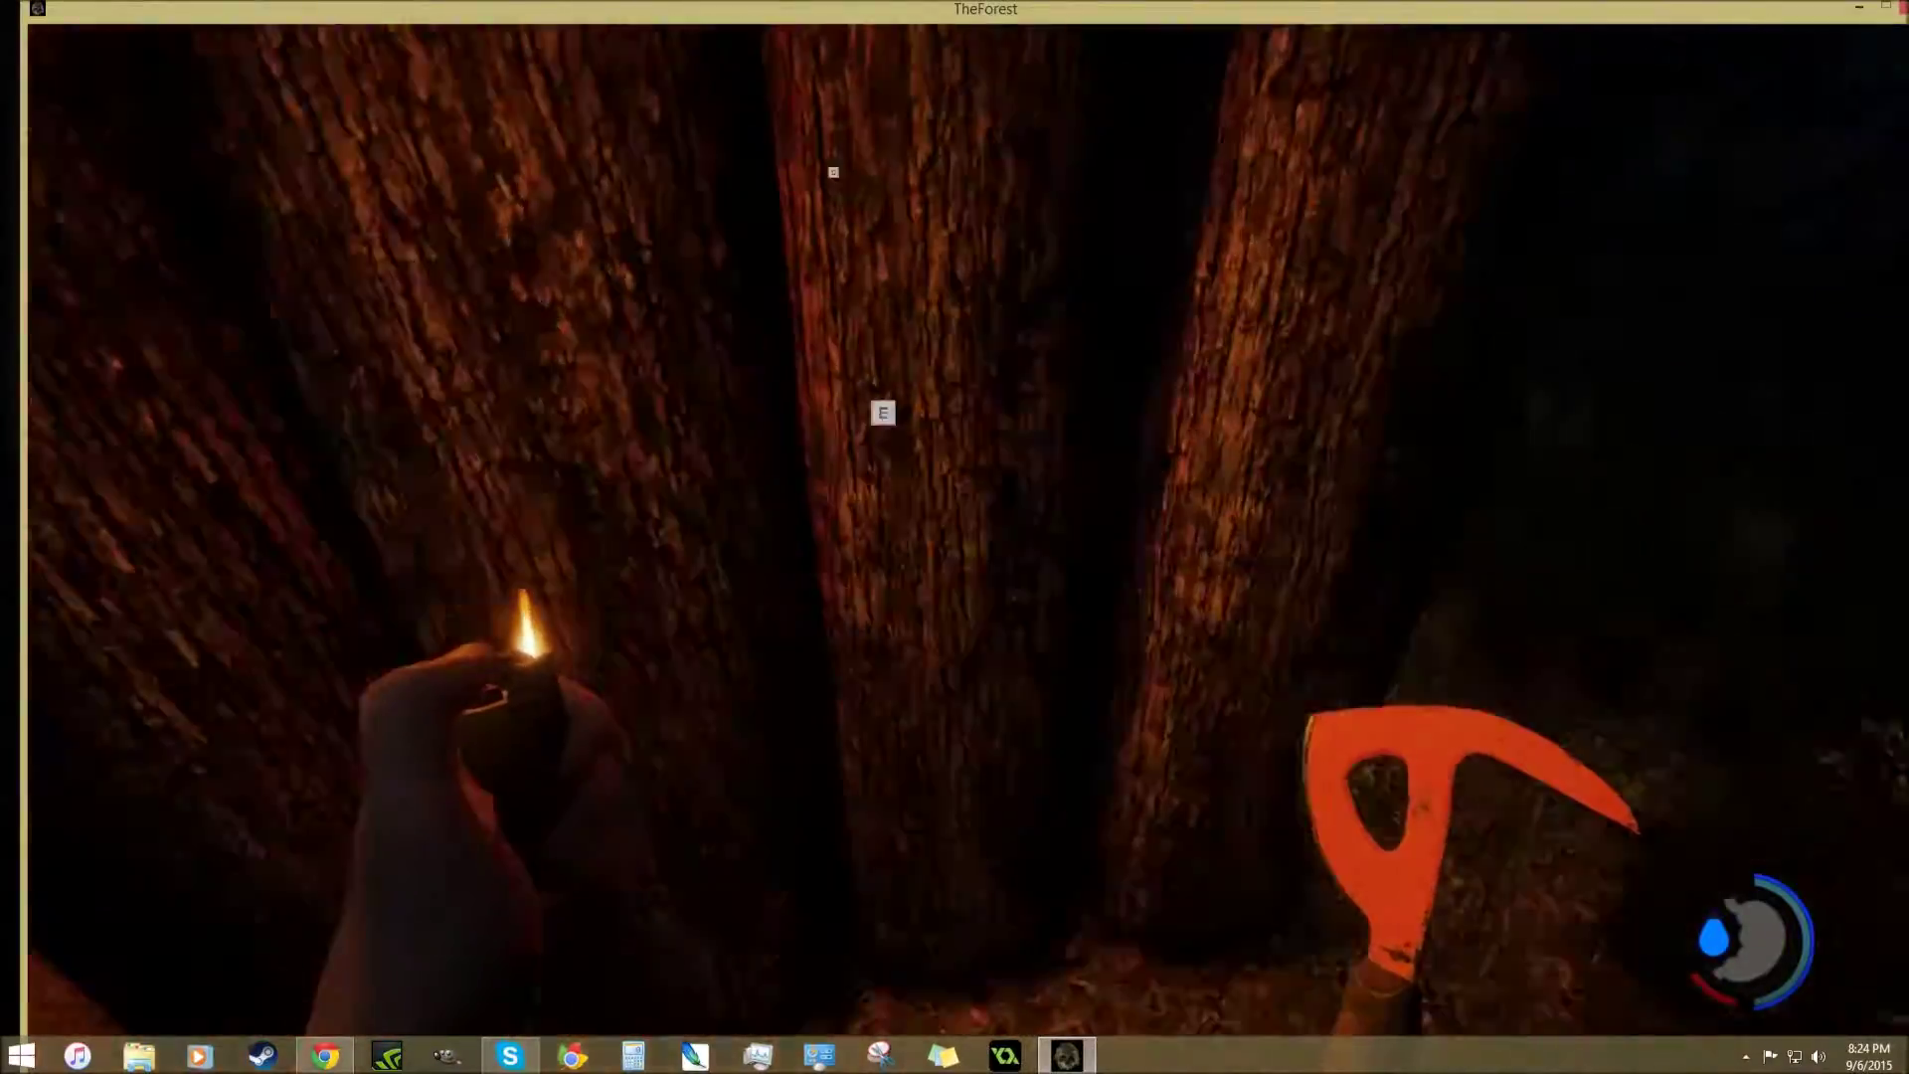
key(w)
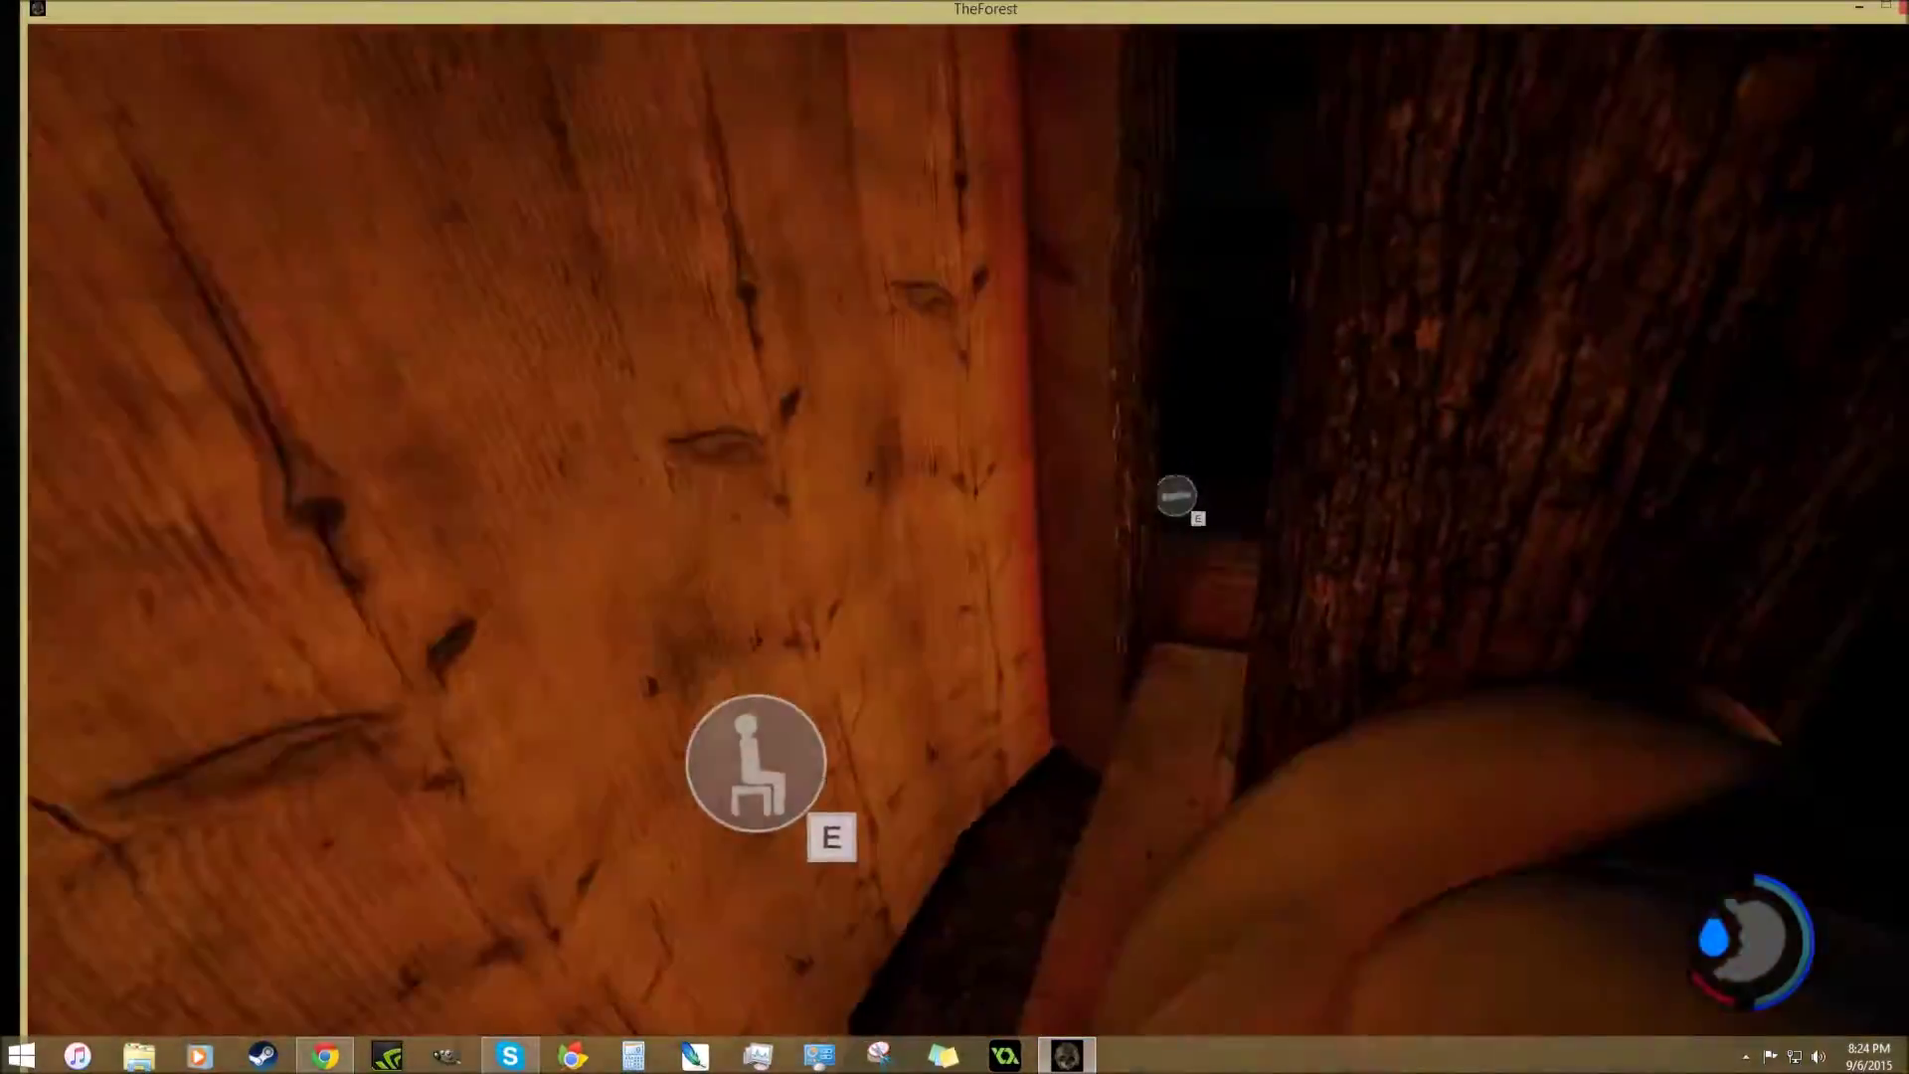
click(954, 538)
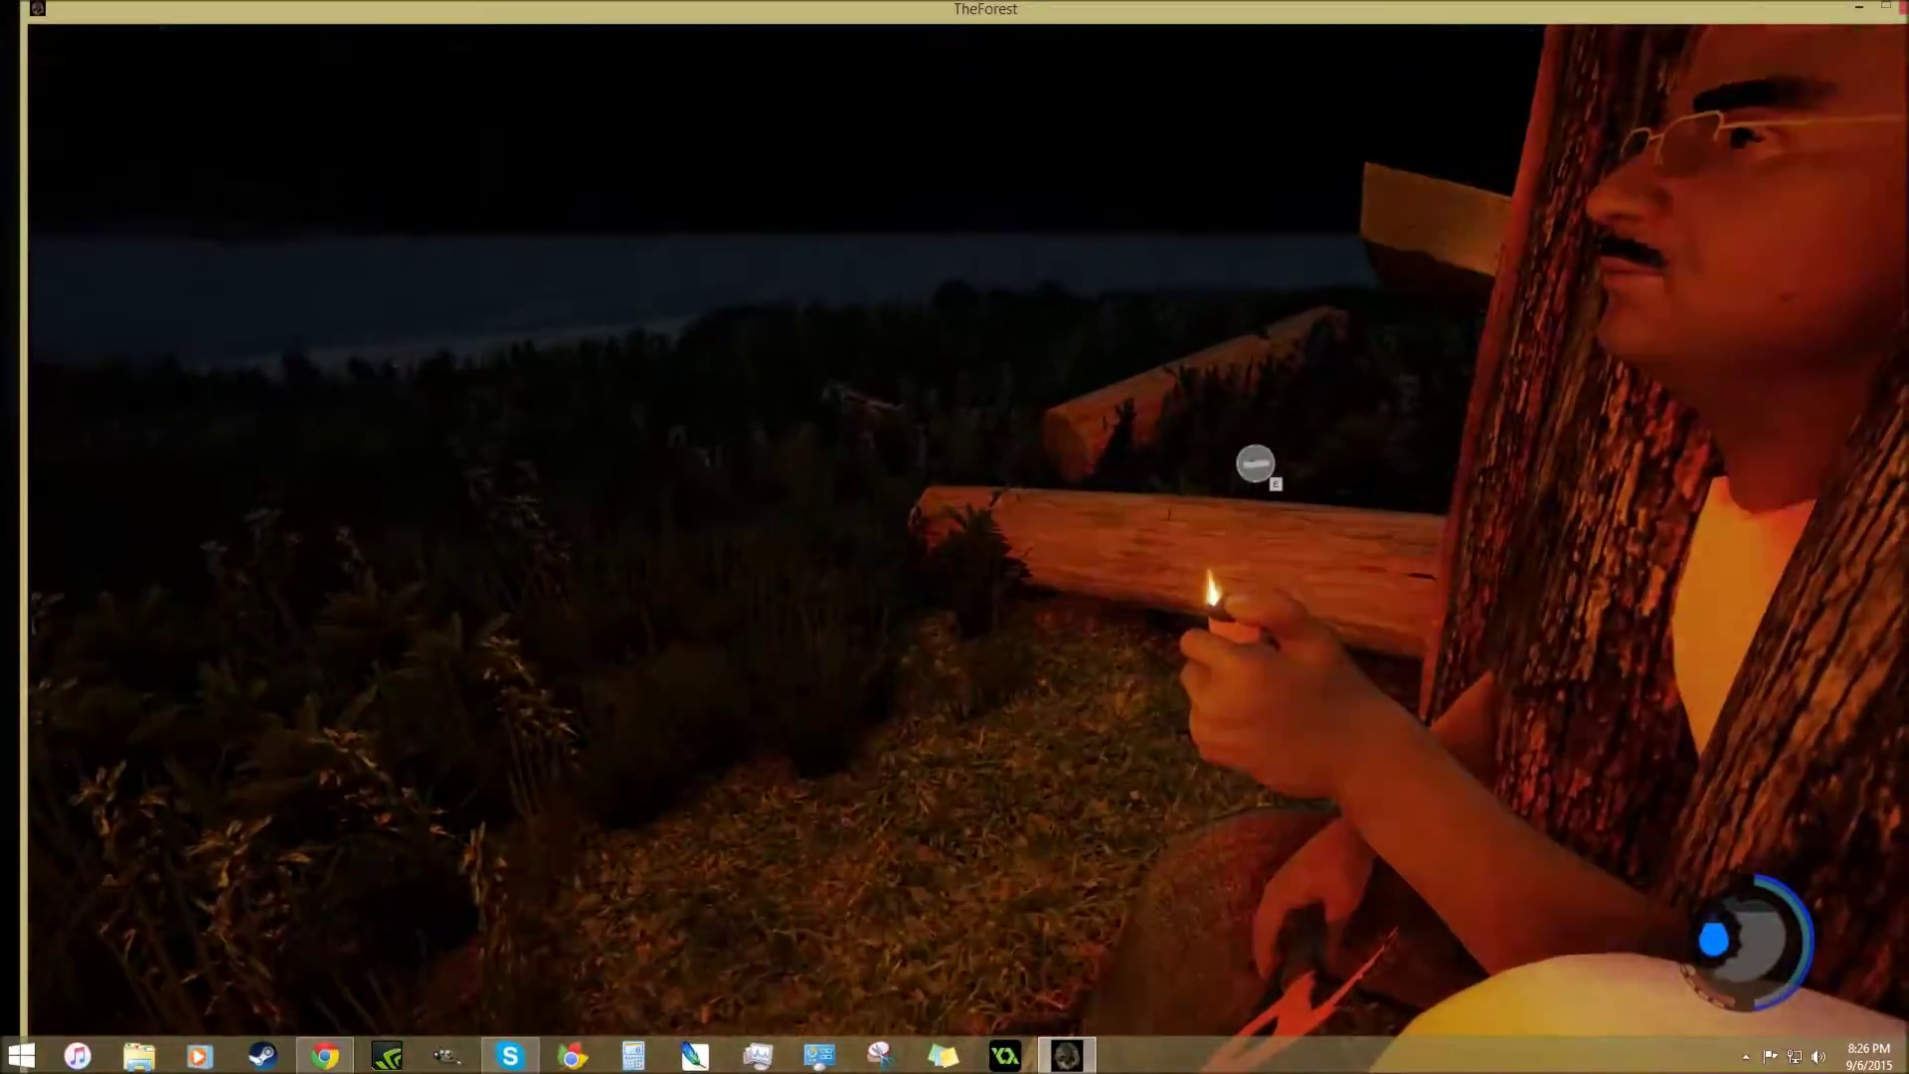
key(e)
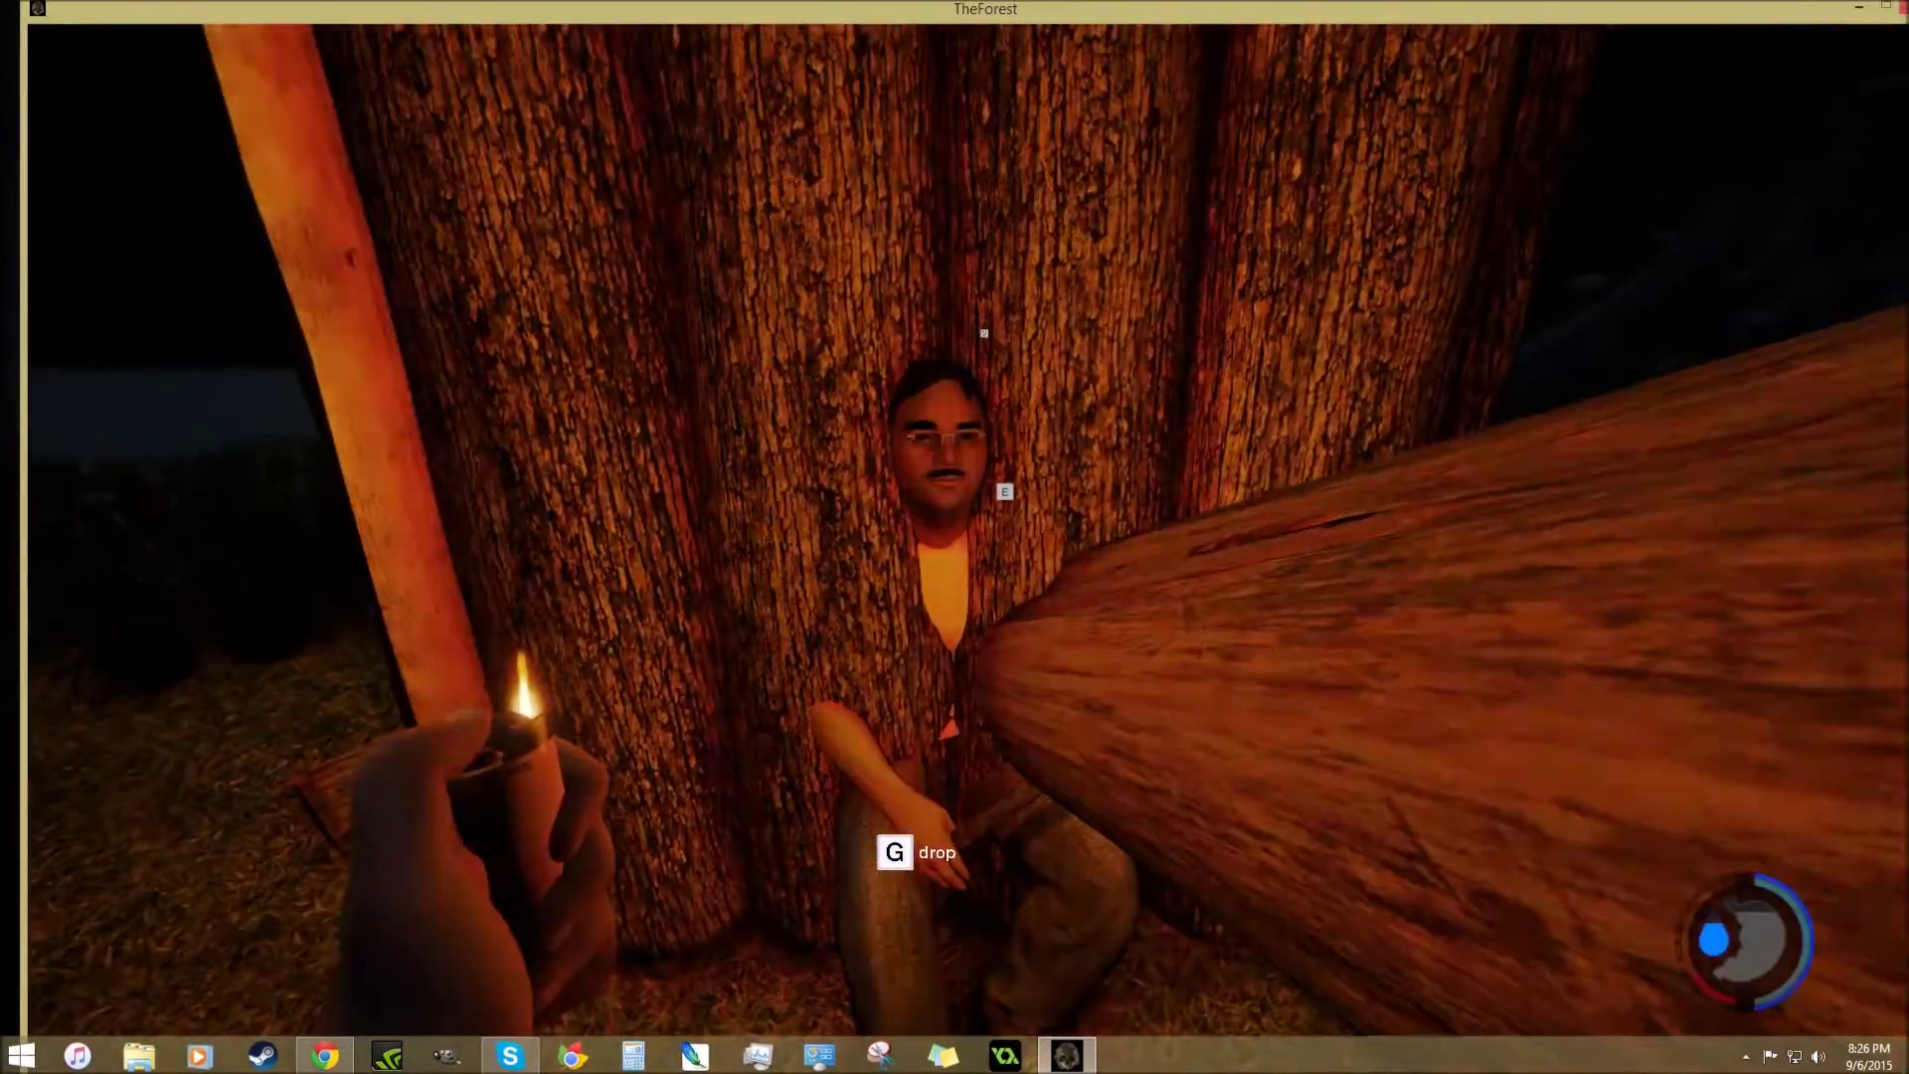
key(g)
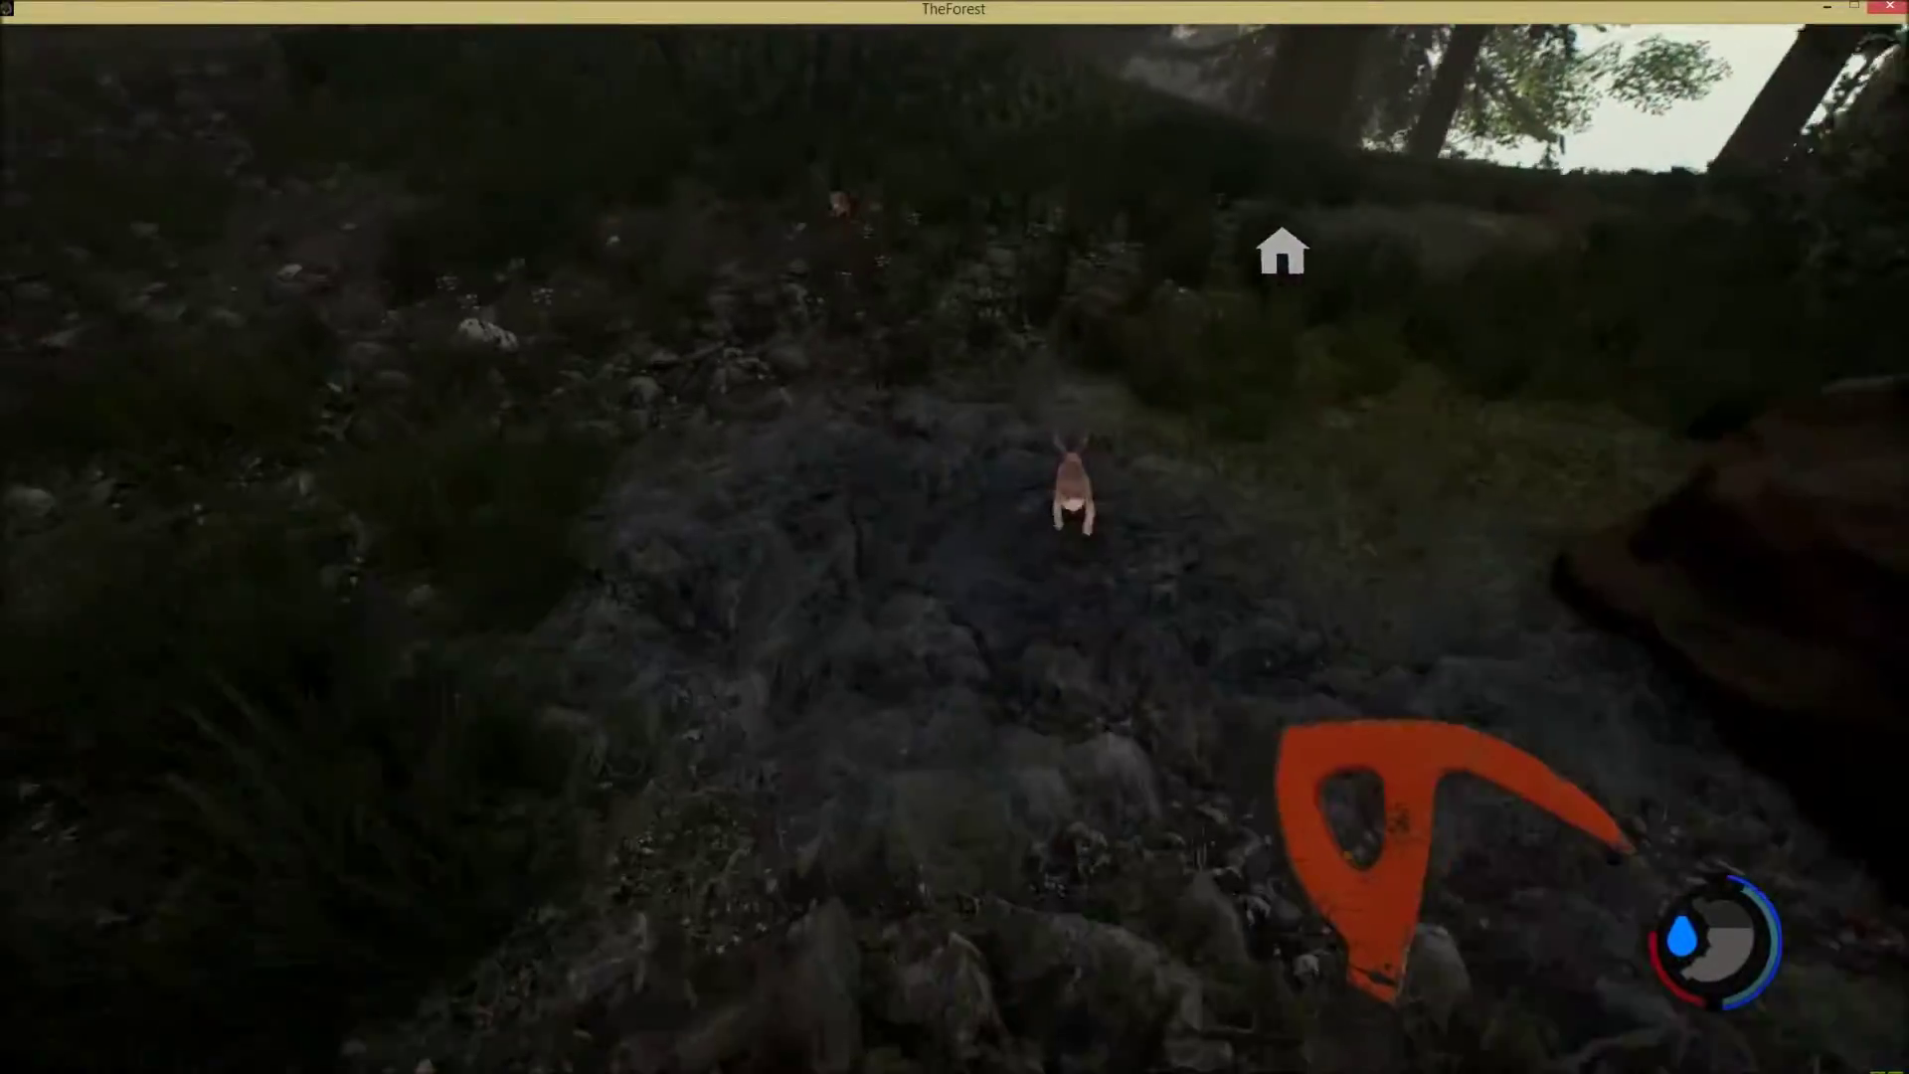
Swing the axe at the rabbit, then walk over the rocks toward the teammate
click(956, 537)
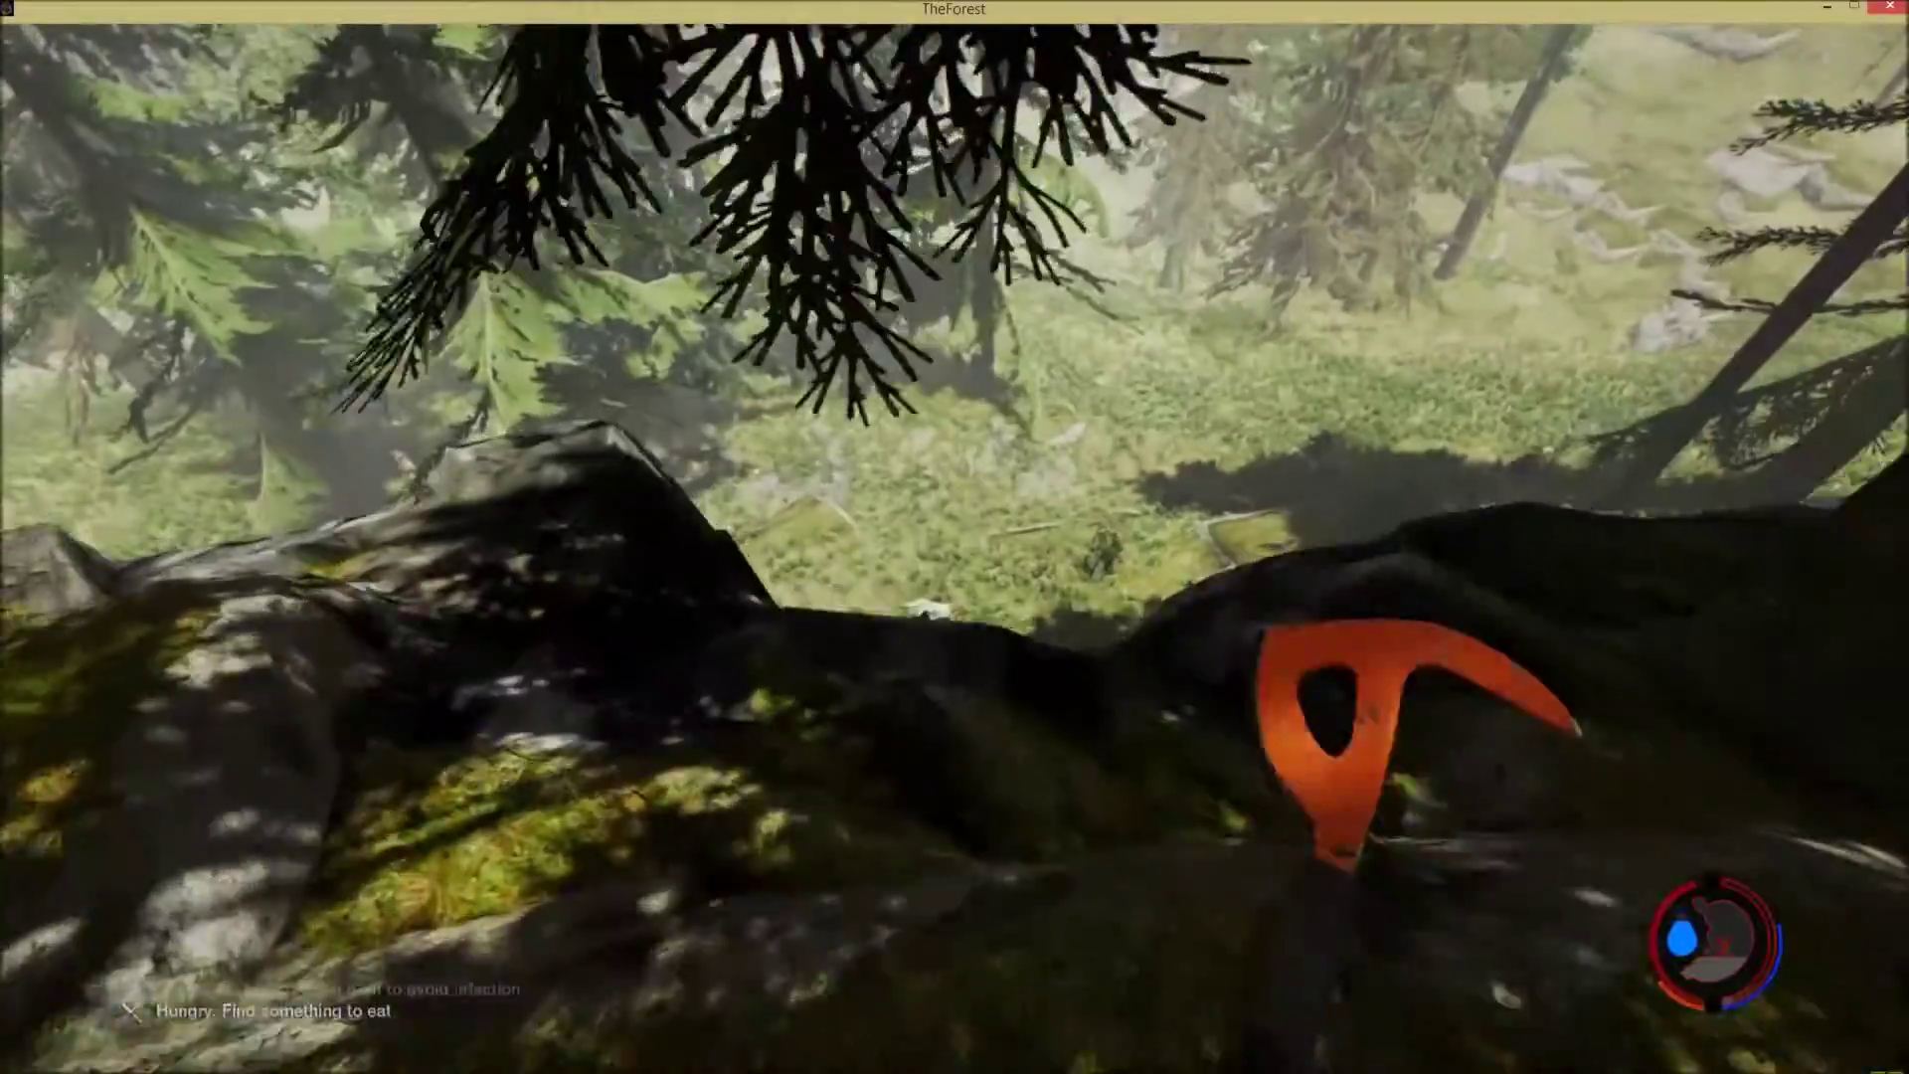
key(w)
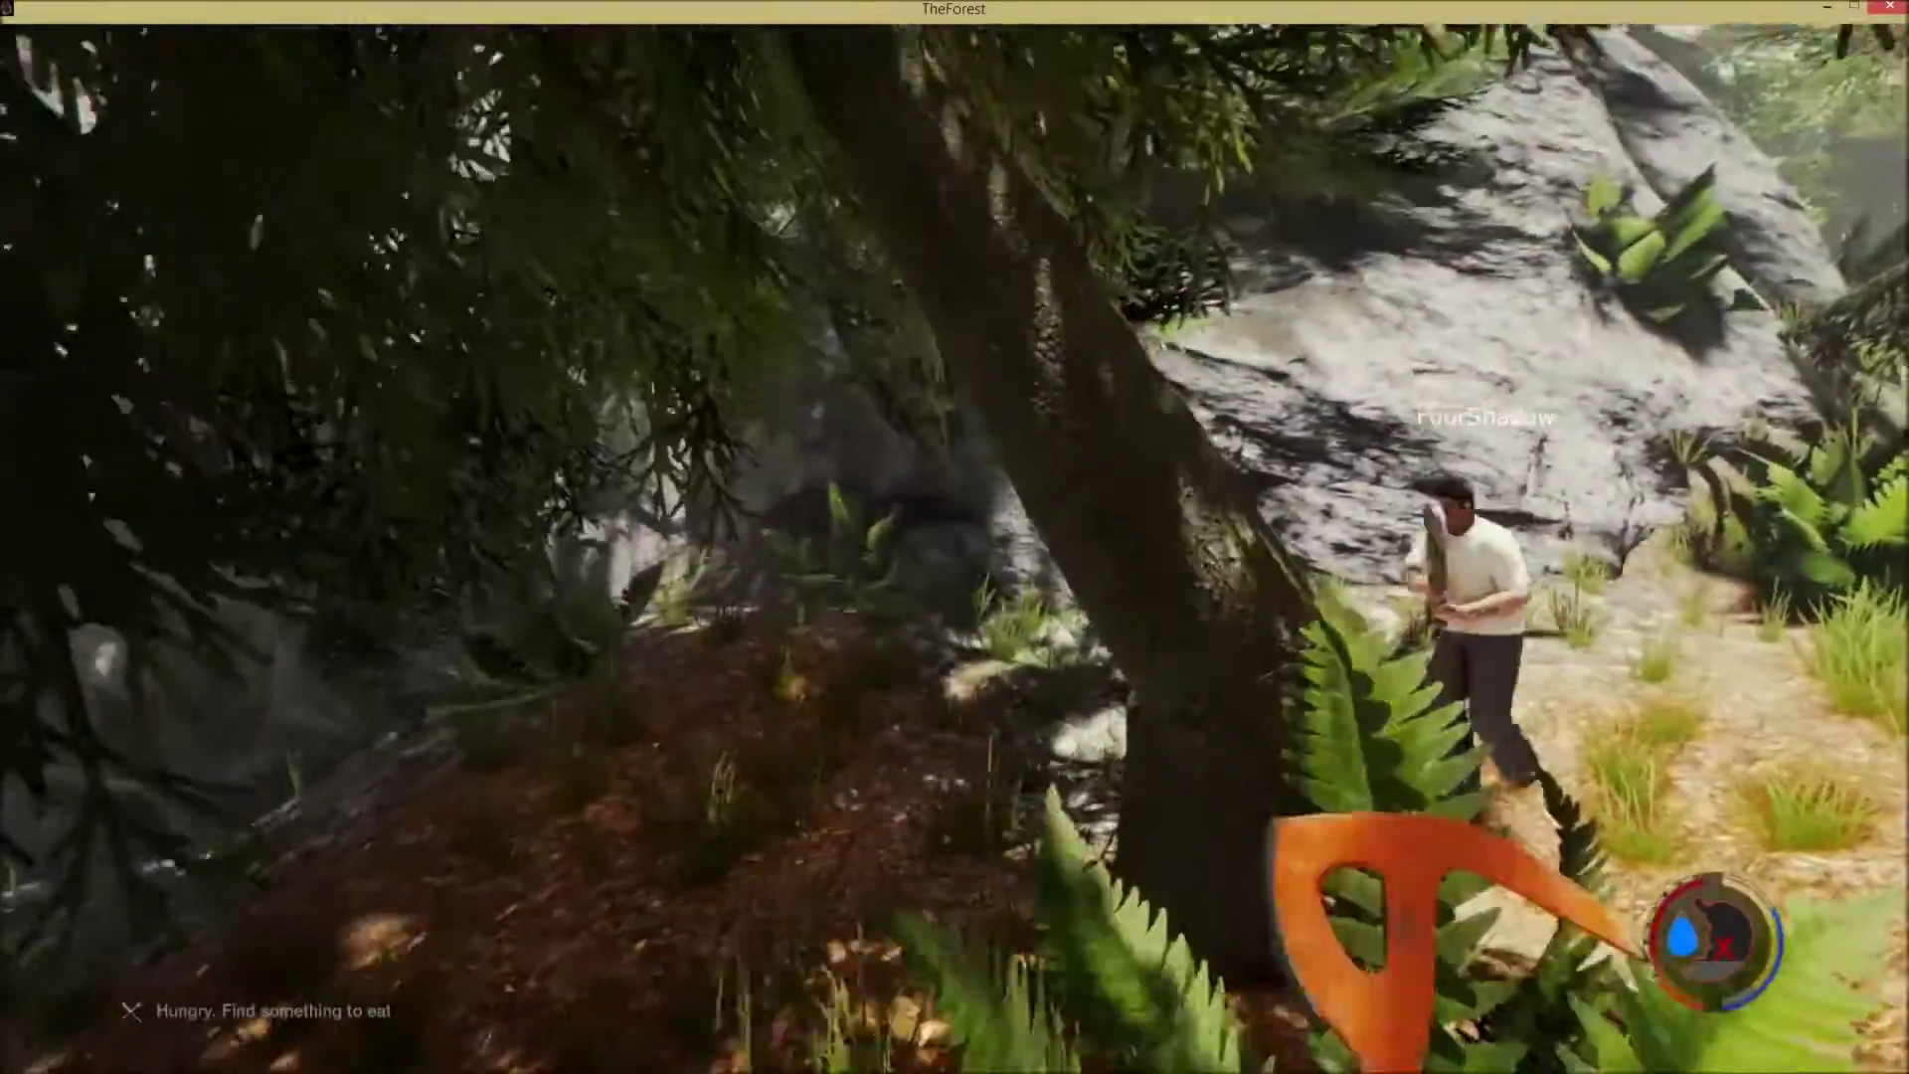
Carry a log from near the rock face toward the teammate and drop it
key(w)
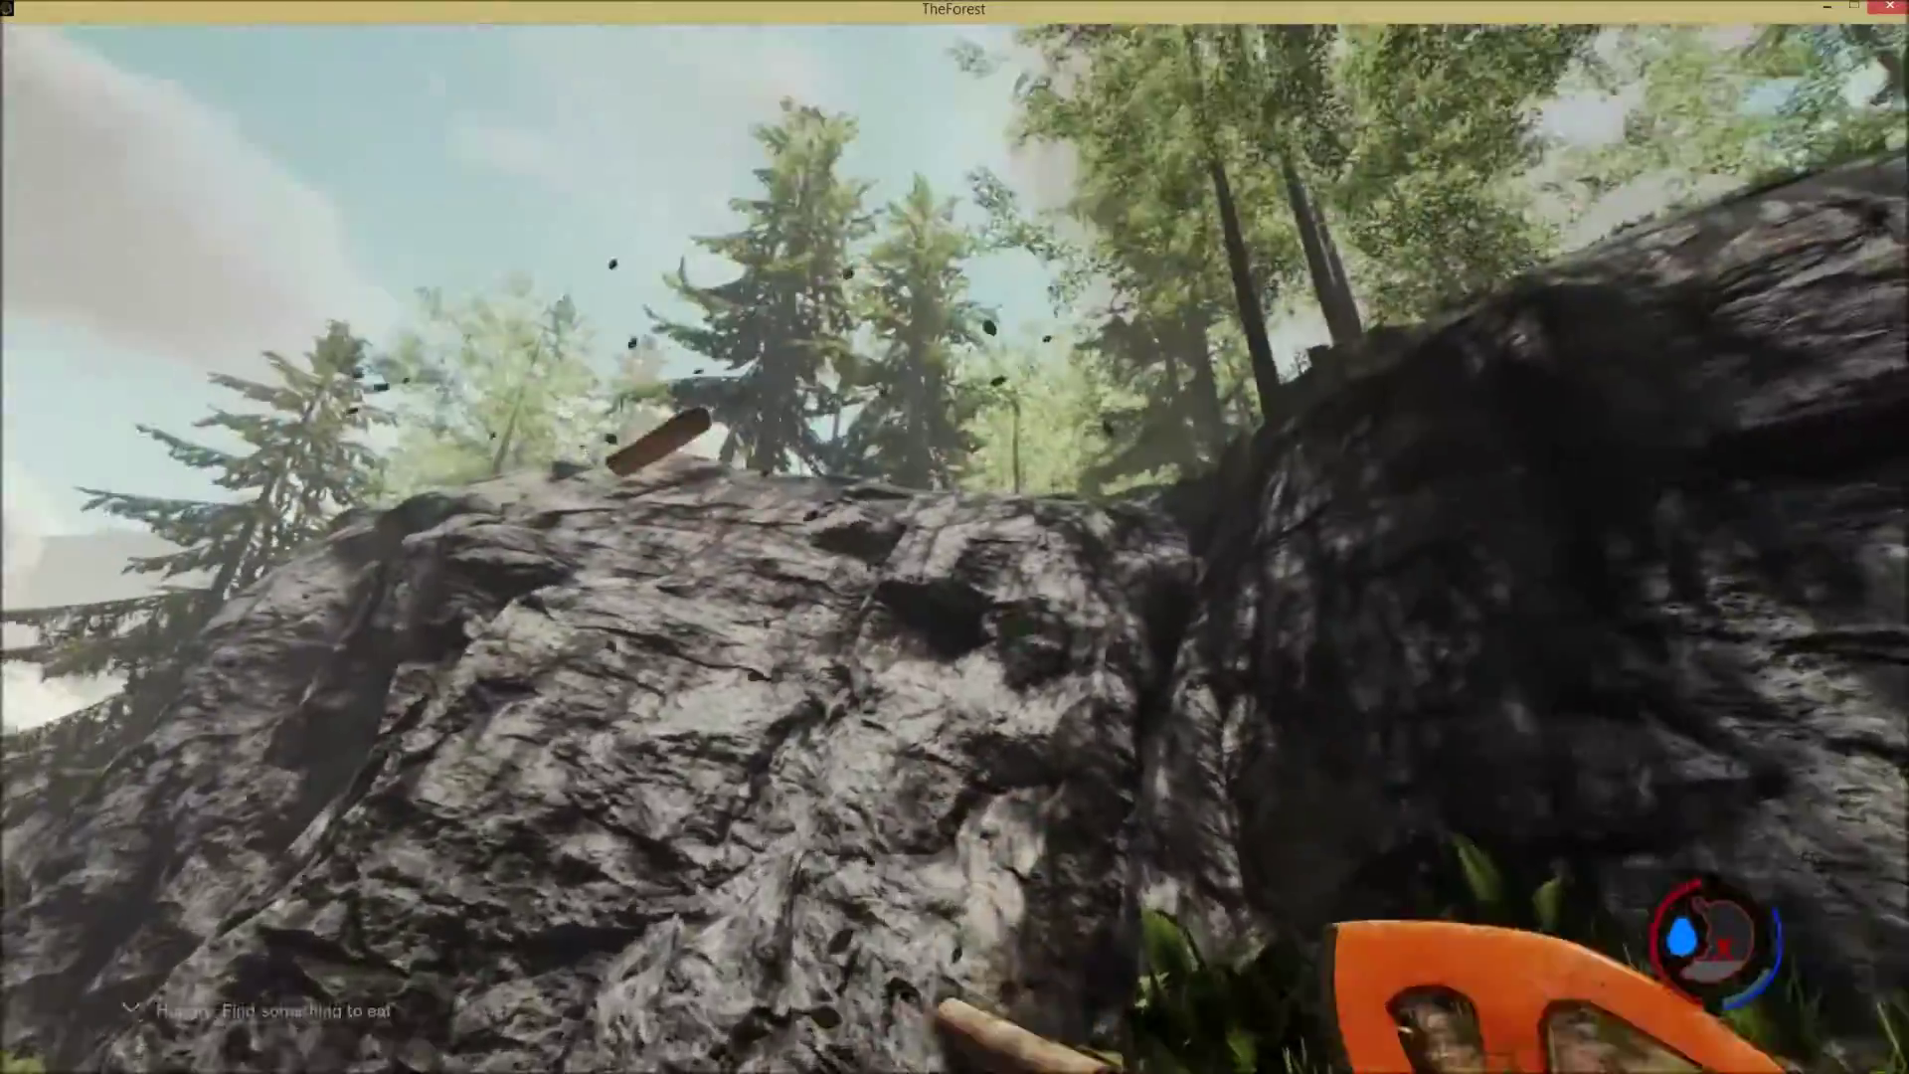
key(e)
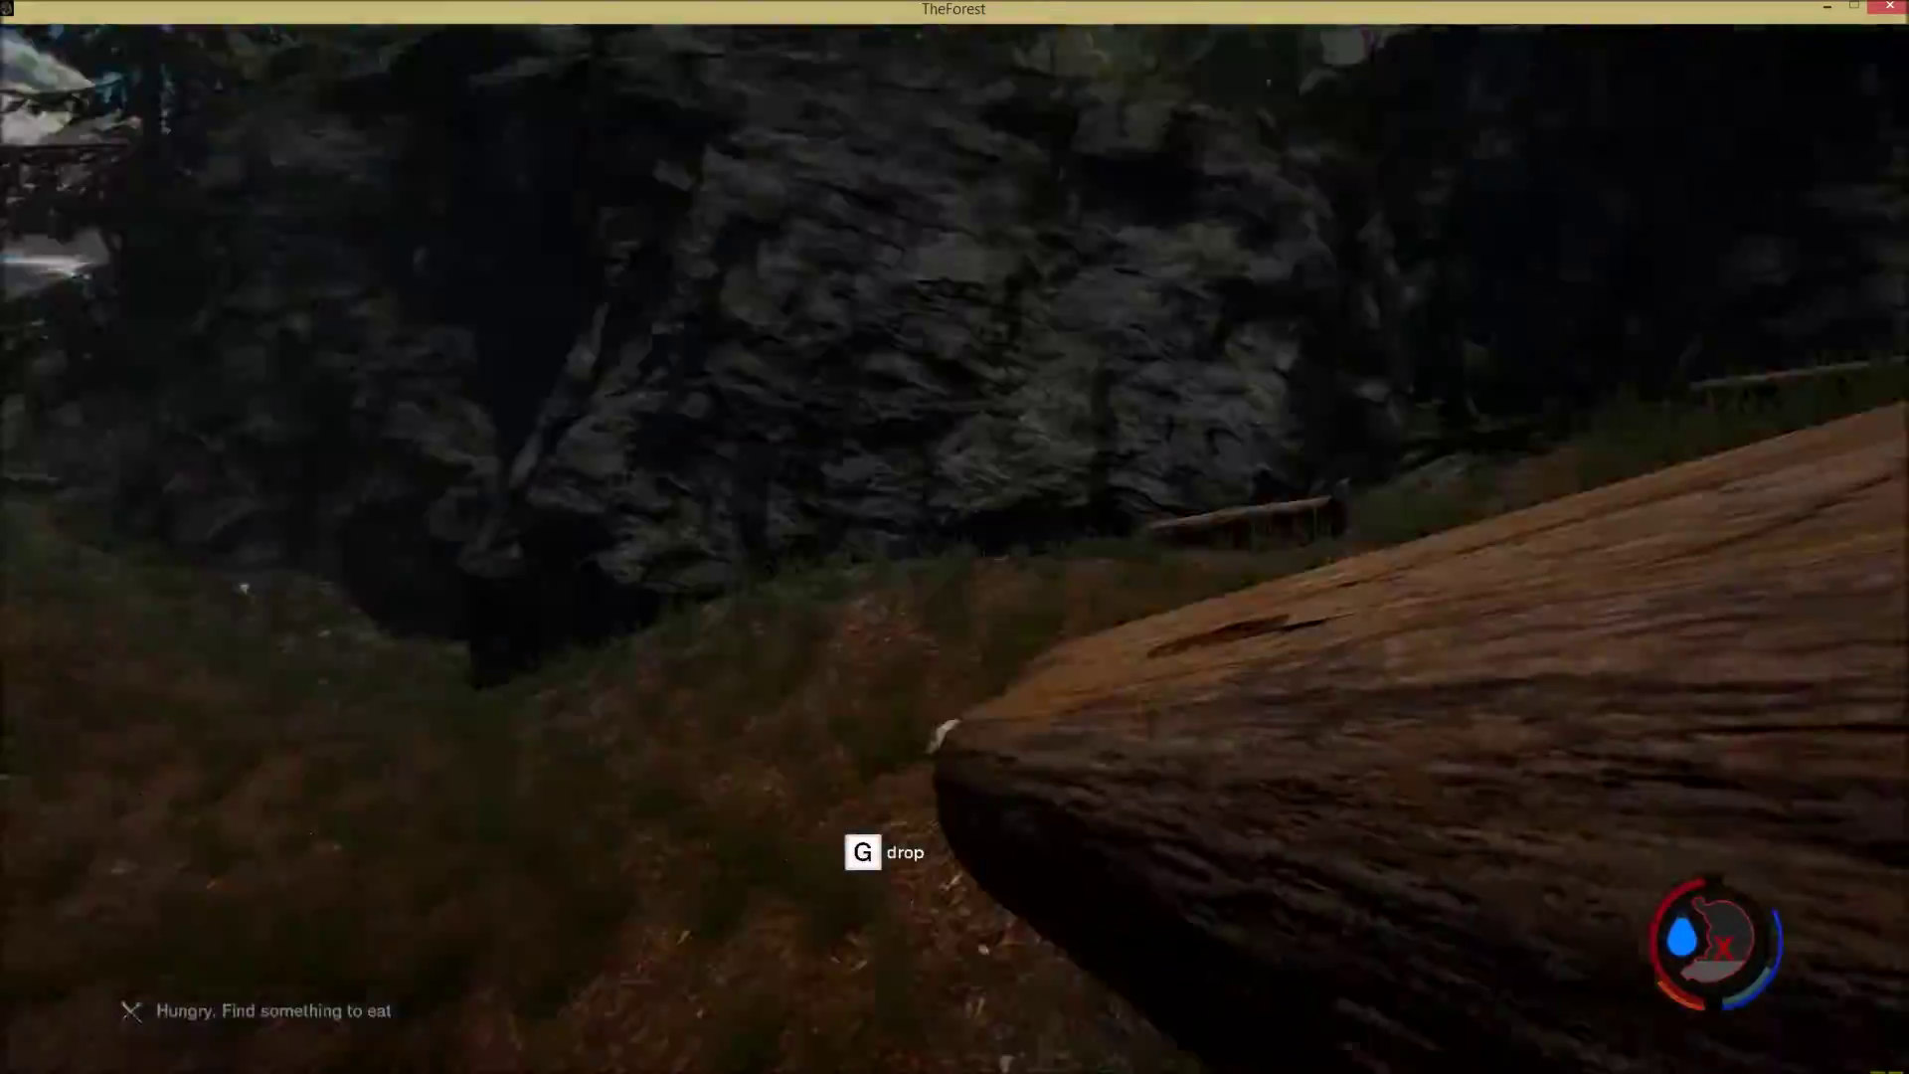
key(w)
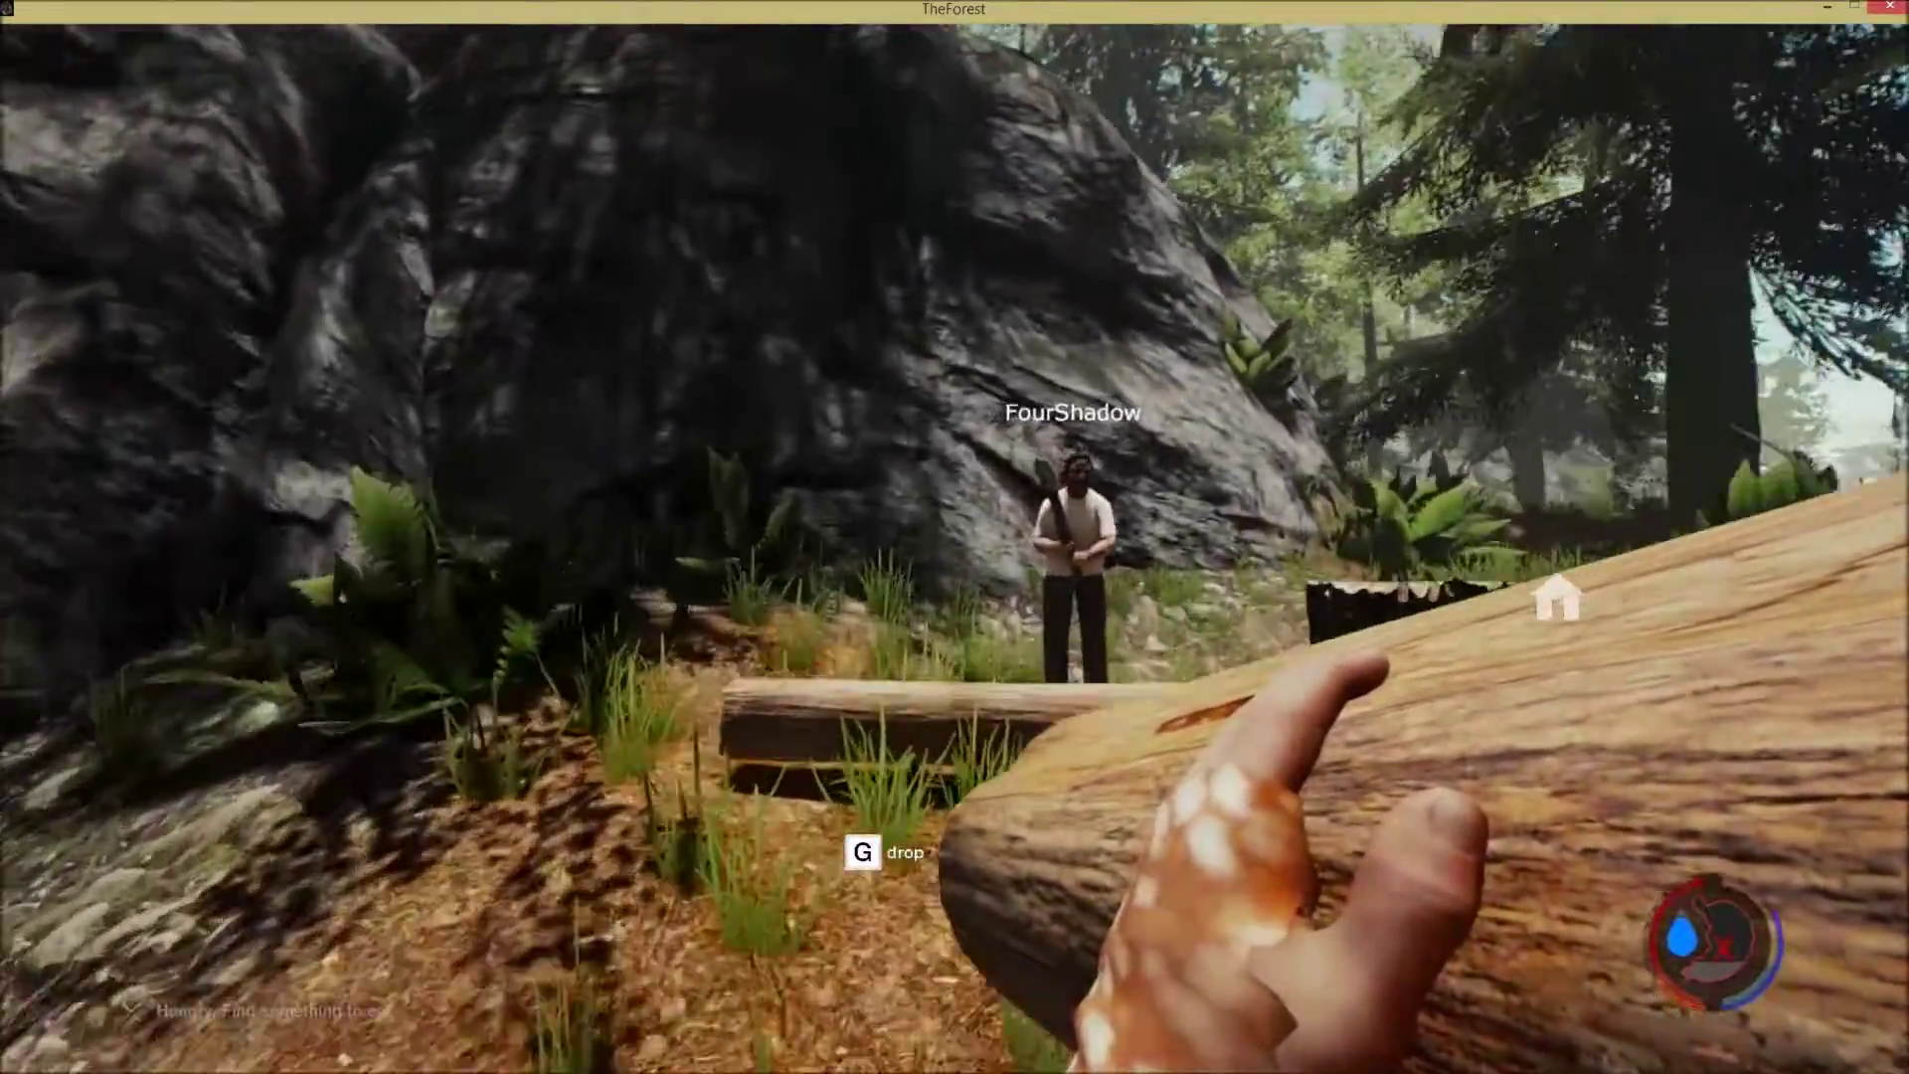
key(g)
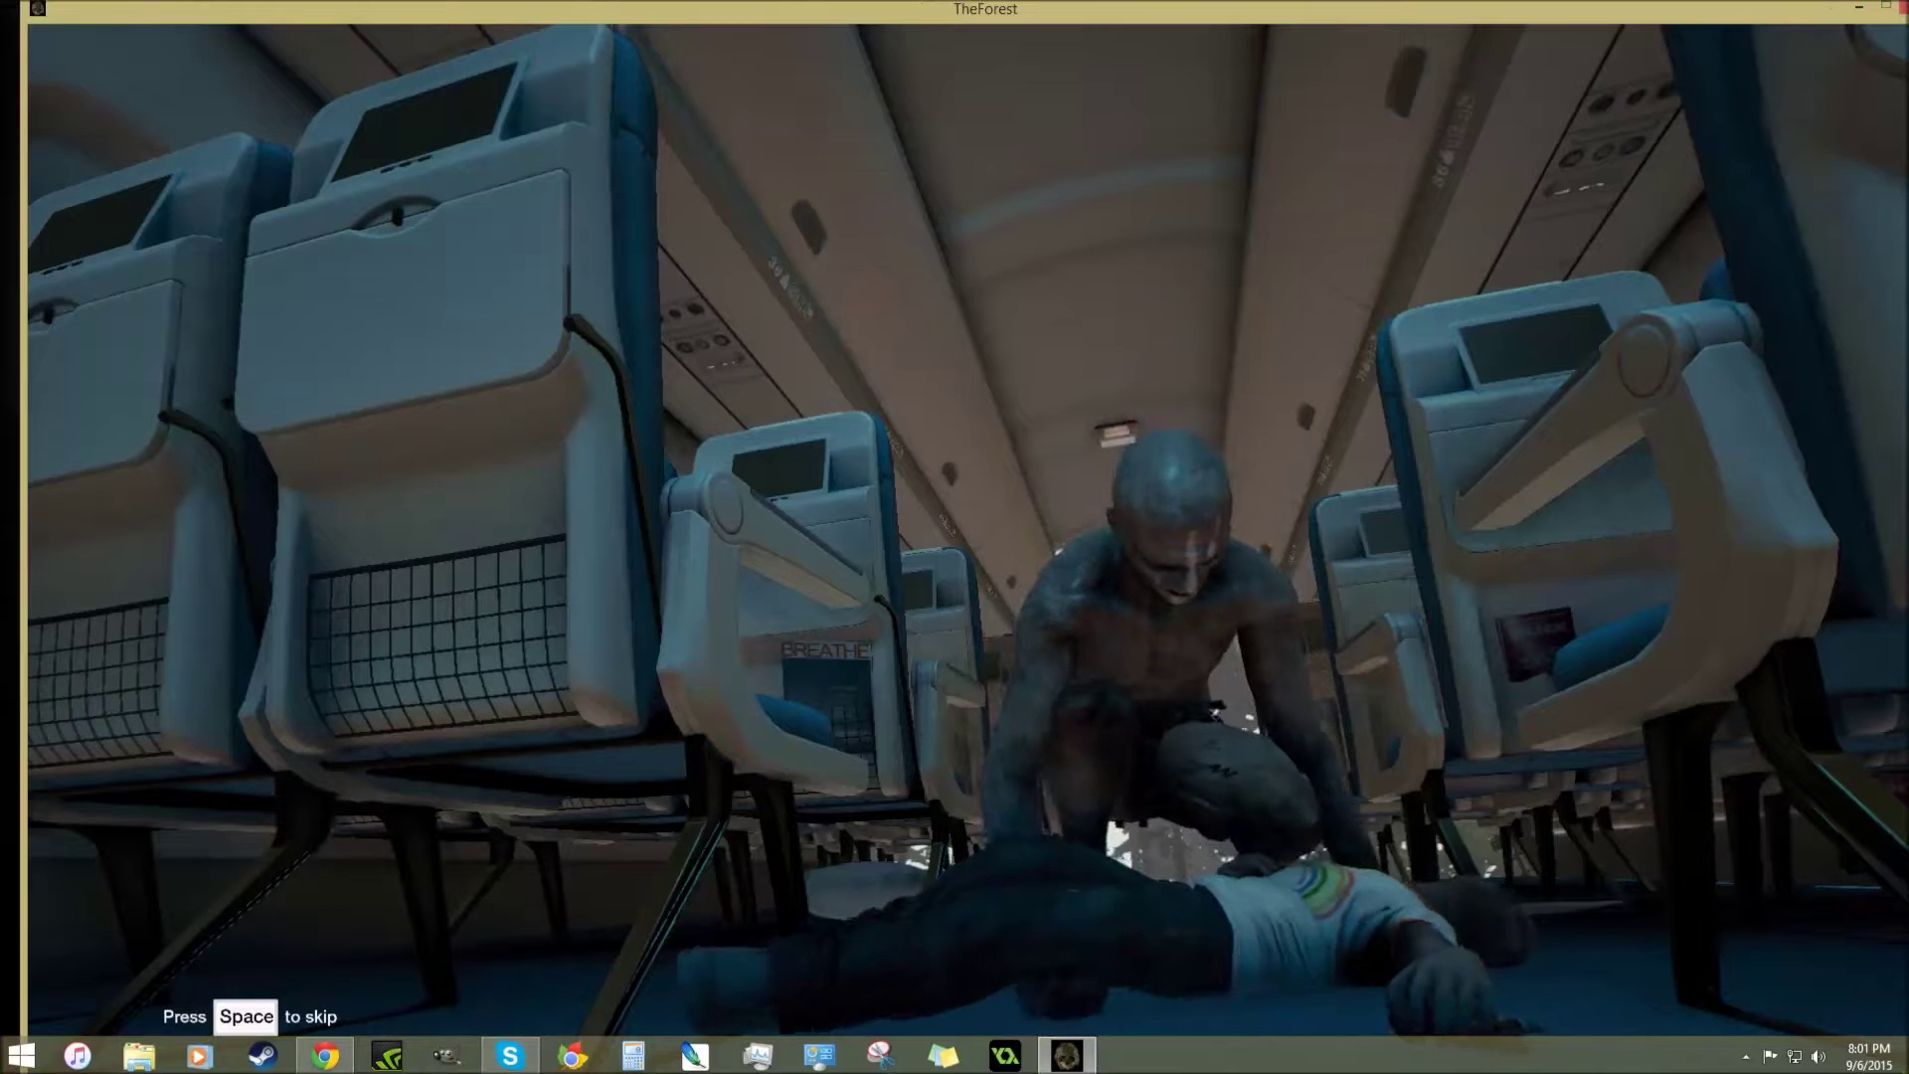